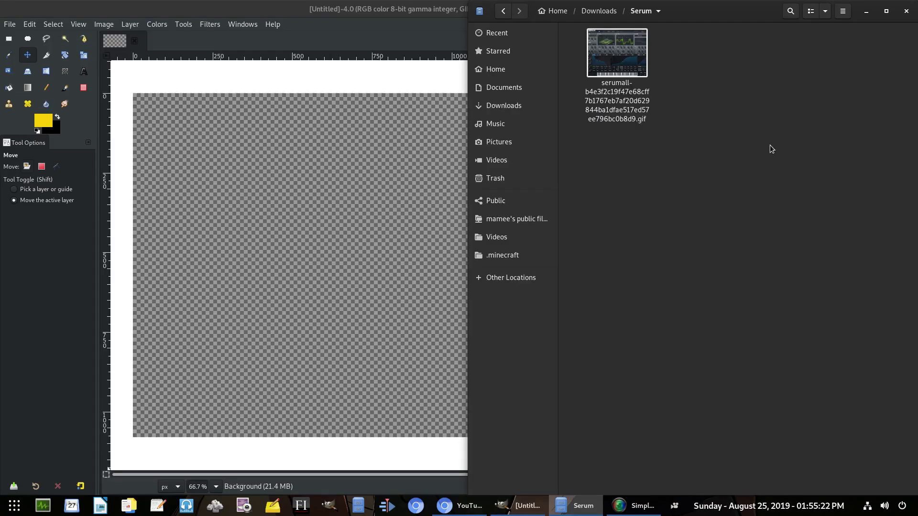
- Import the Serum screenshot GIF from the Downloads folder as a layer and scale it to about 1088 × 881 px
drag(617, 52, 318, 266)
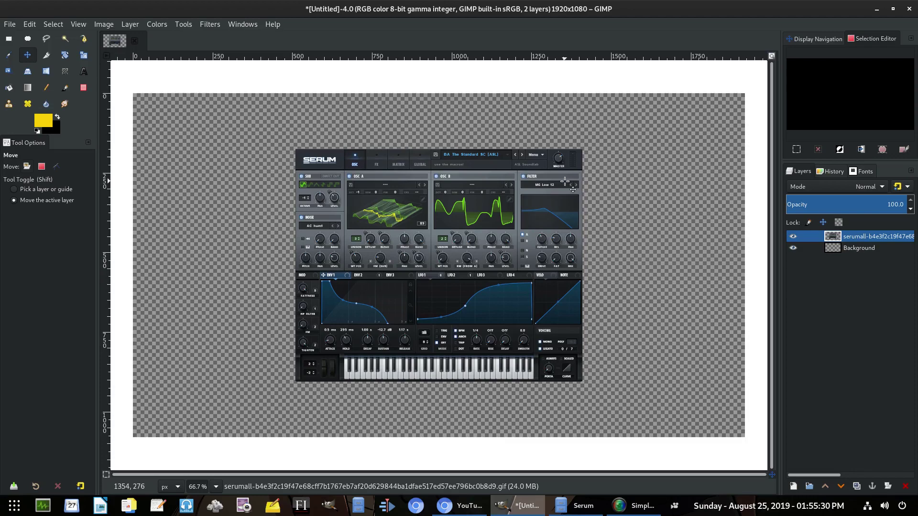
click(83, 56)
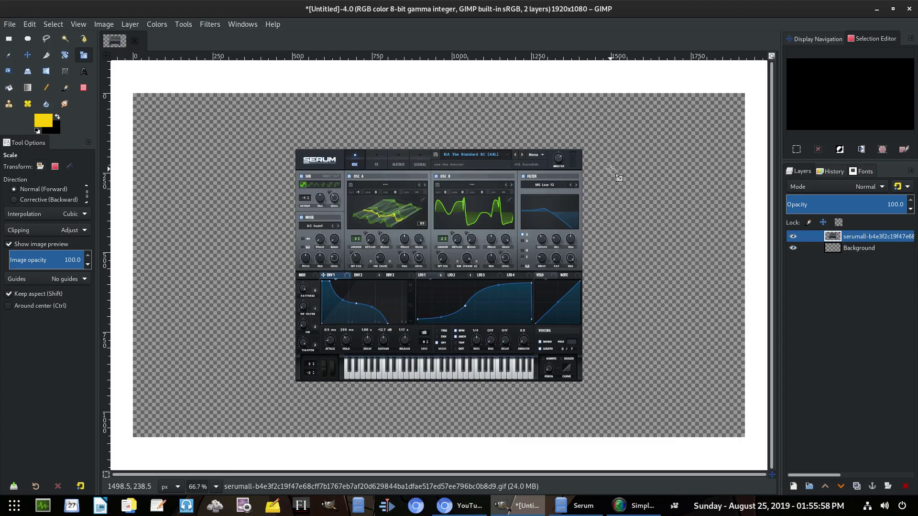
drag(614, 165, 672, 106)
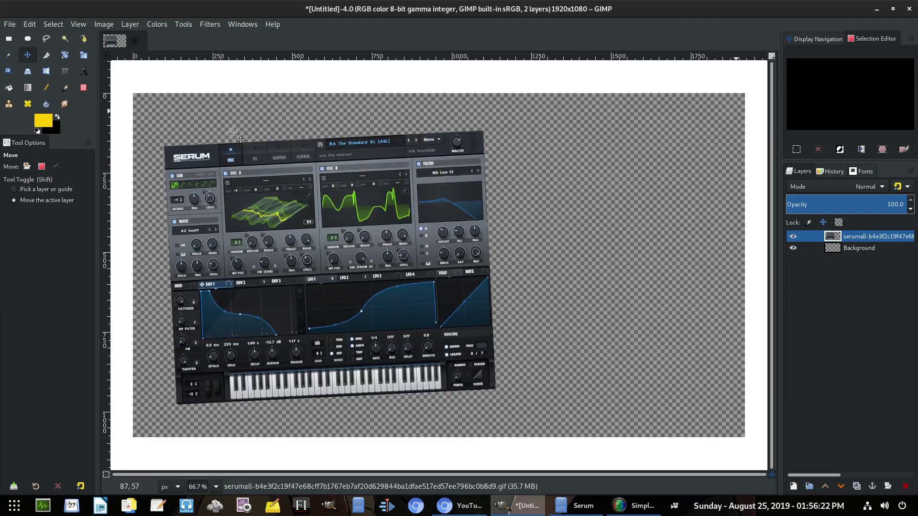
- Tilt the Serum screenshot layer slightly counter-clockwise and place it in the left half of the canvas
drag(427, 194, 420, 194)
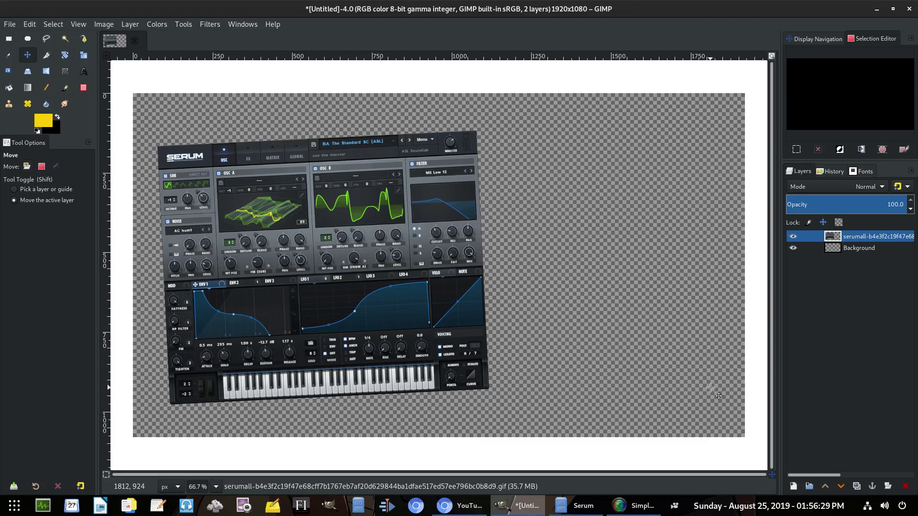
mouse_move(662, 402)
mouse_down()
mouse_move(699, 426)
mouse_move(742, 399)
mouse_move(656, 398)
mouse_up()
scroll(616, 353, down, 2)
scroll(617, 356, up, 1)
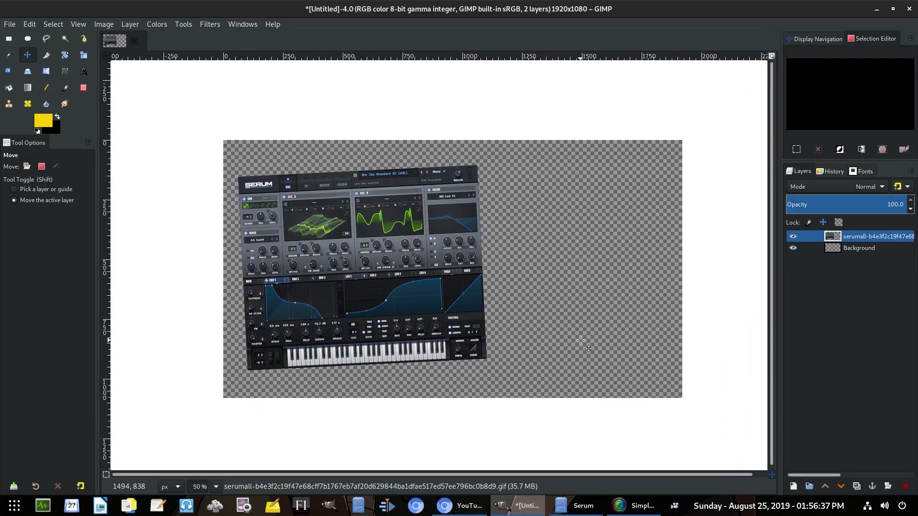
- Bucket-fill the transparent Background layer with the yellow foreground colour
click(853, 251)
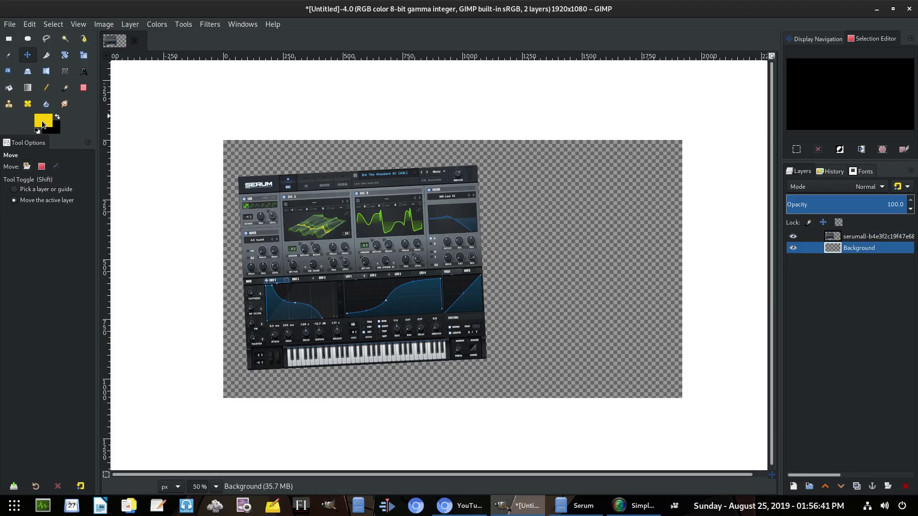
click(9, 87)
click(634, 254)
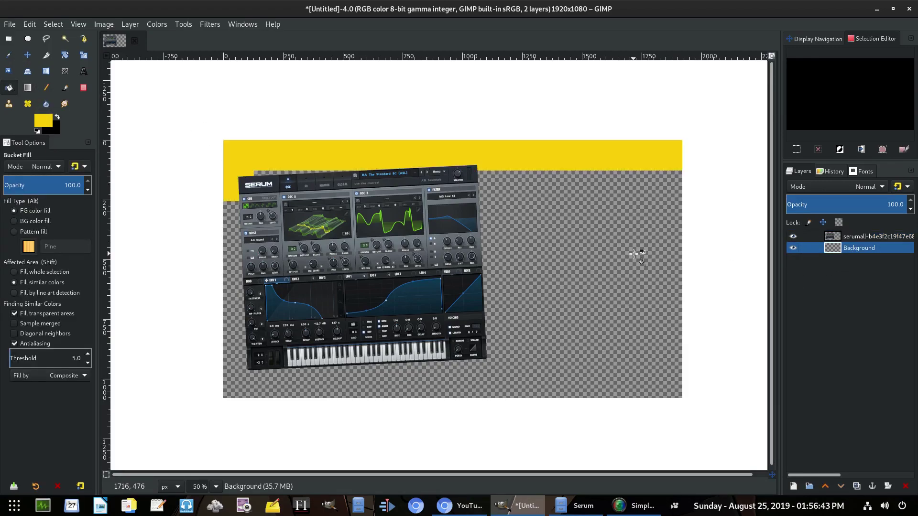
ctrl+scroll(634, 258, down, 4)
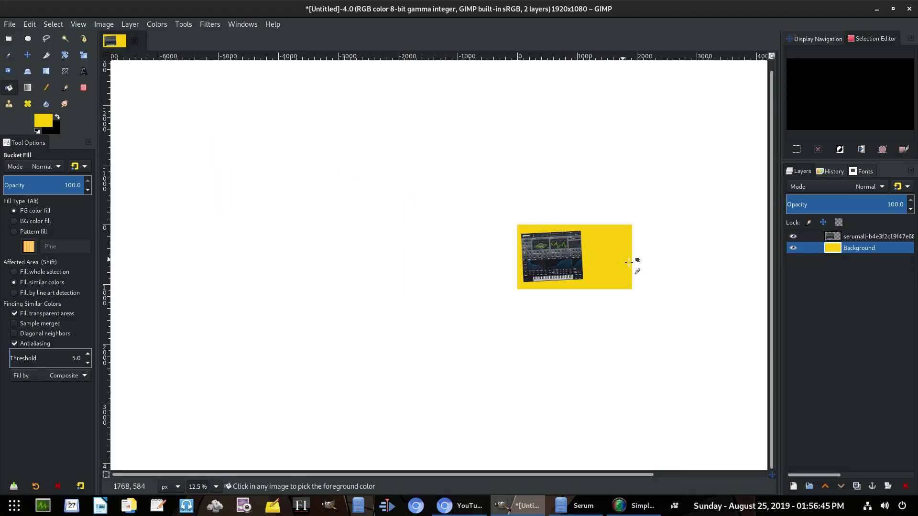
ctrl+scroll(610, 281, down, 1)
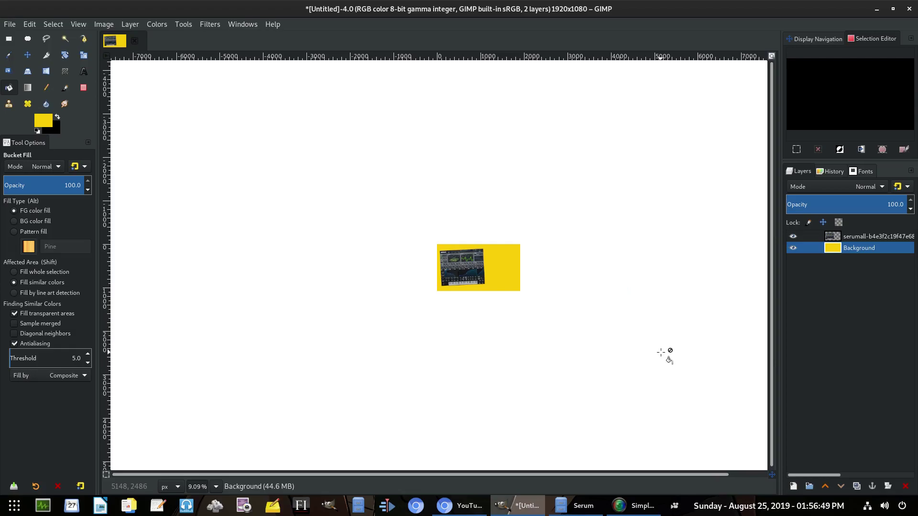
ctrl+scroll(515, 281, up, 5)
drag(584, 307, 591, 320)
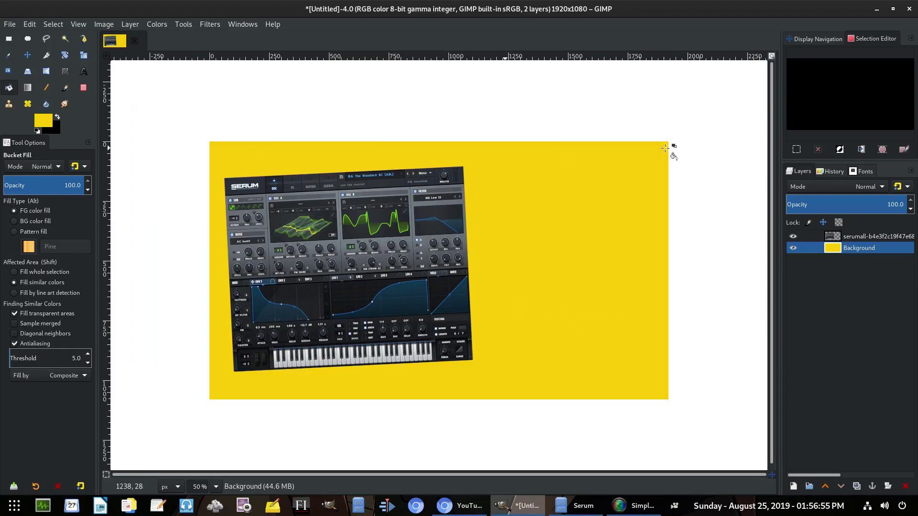
- Duplicate the tilted Serum screenshot layer
click(863, 237)
right_click(863, 237)
click(797, 111)
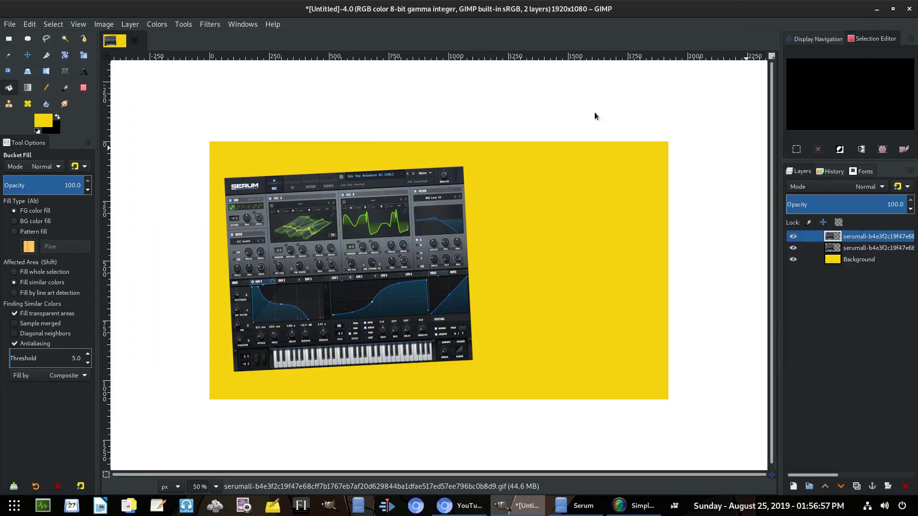
- Scale the duplicated Serum layer up to about 2247 × 1860 px, keeping its proportions
key(shift+s)
ctrl+scroll(504, 228, down, 1)
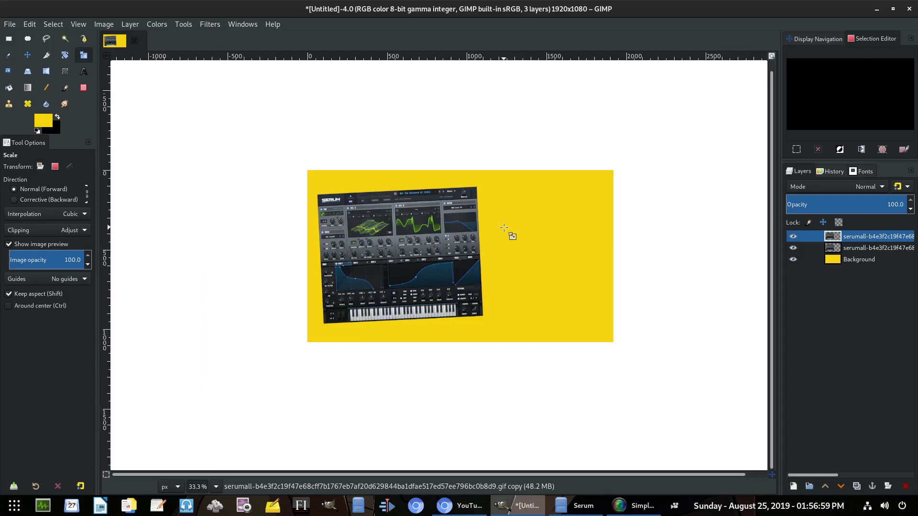
right_click(855, 237)
click(564, 199)
drag(545, 226, 739, 108)
click(737, 140)
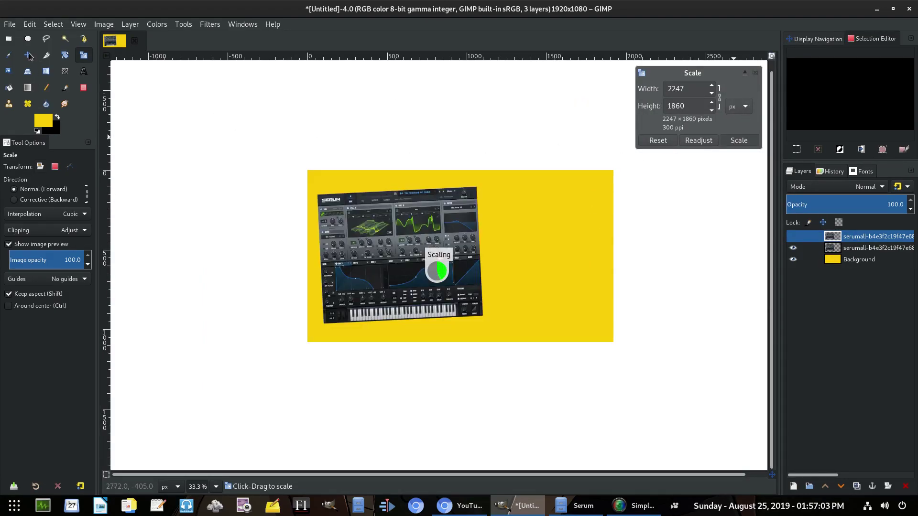
- Move the enlarged Serum copy to cover the canvas and place it below the original screenshot in the layer stack
click(28, 55)
drag(415, 235, 463, 233)
drag(835, 238, 836, 254)
- Apply a Gaussian Blur of about 75 px in both X and Y to the enlarged Serum copy
click(209, 25)
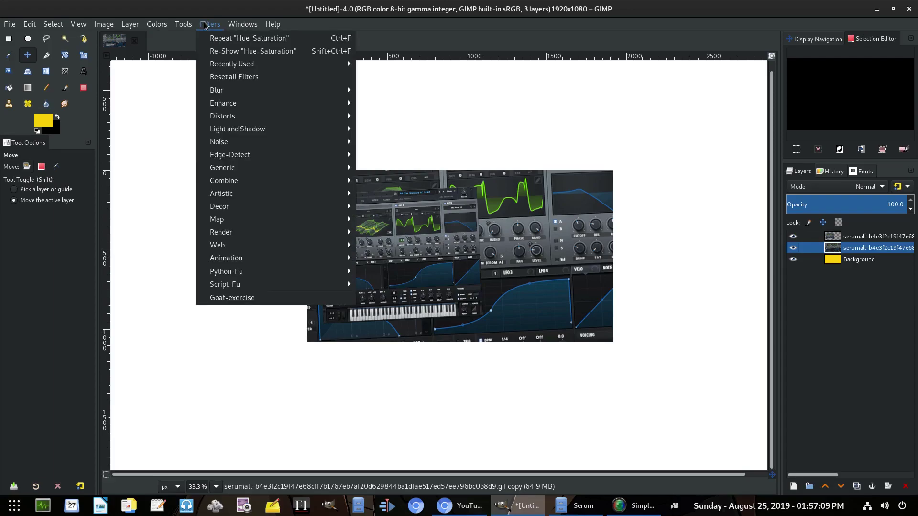
mouse_move(221, 90)
click(394, 91)
click(735, 72)
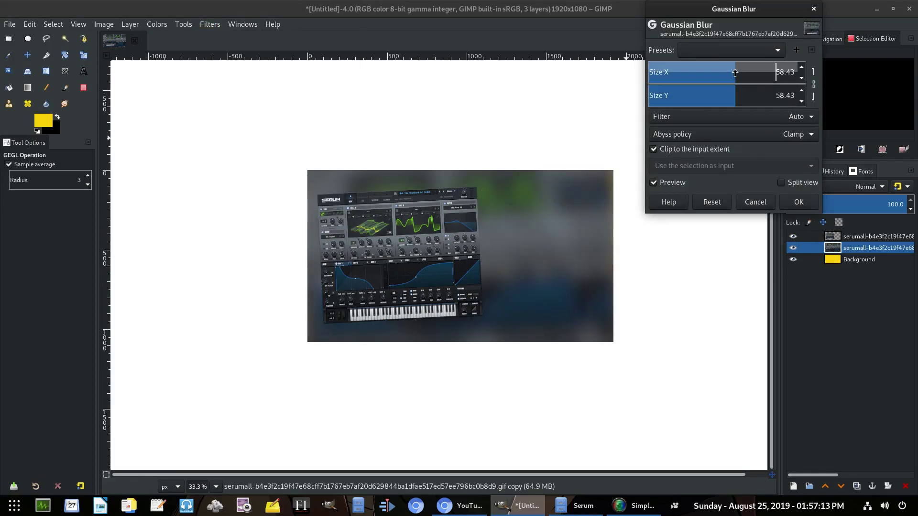
drag(735, 72, 761, 72)
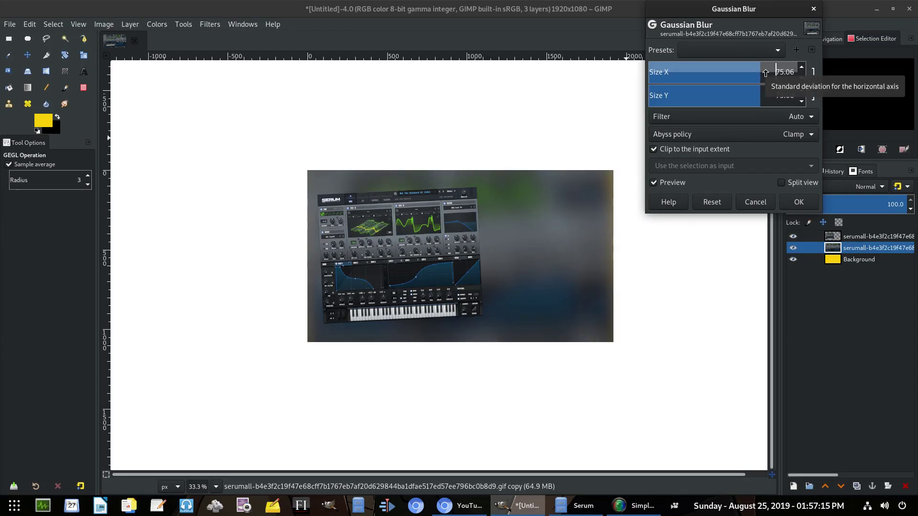
click(799, 205)
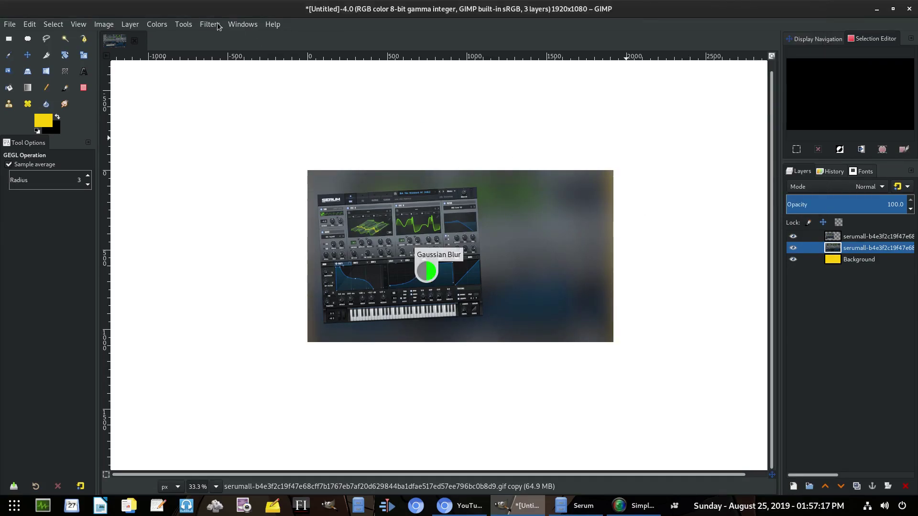
- Brighten the blurred copy with Curves by adding a Value point at input 115, output 255
click(156, 25)
click(175, 153)
drag(709, 125, 651, 85)
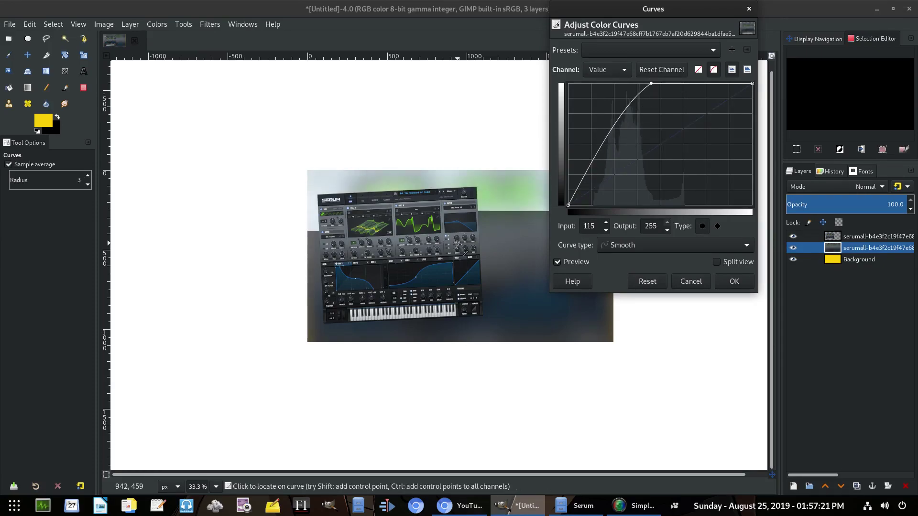
click(735, 282)
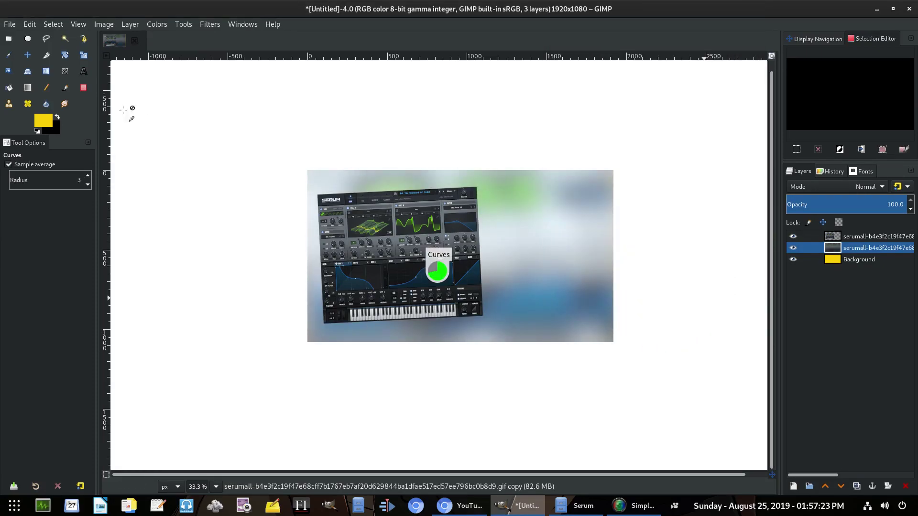
key(m)
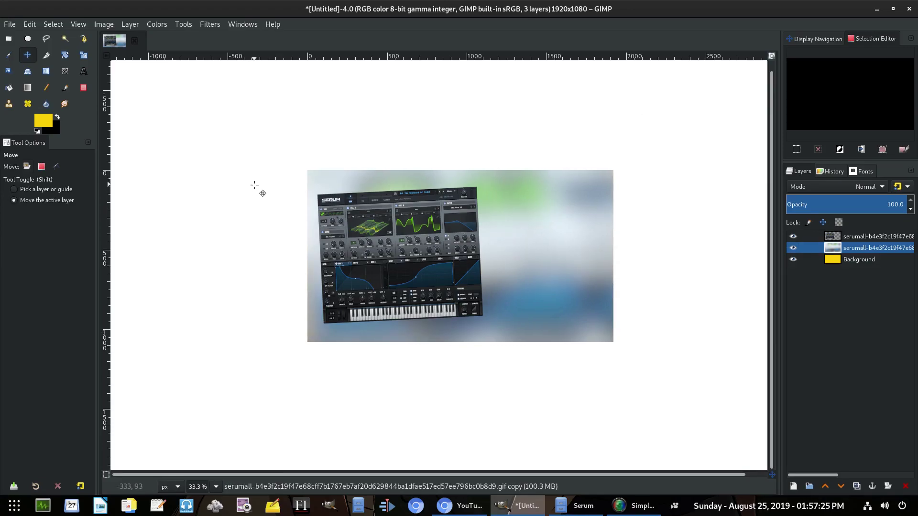
- Toggle the blurred layer's visibility at several zoom levels to compare it with the plain yellow background
click(794, 248)
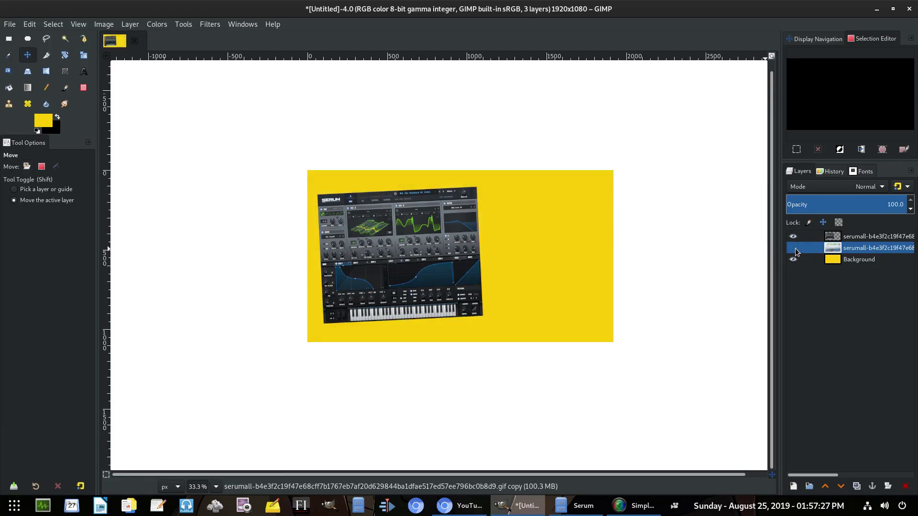
click(794, 248)
key(minus)
key(minus)
key(minus)
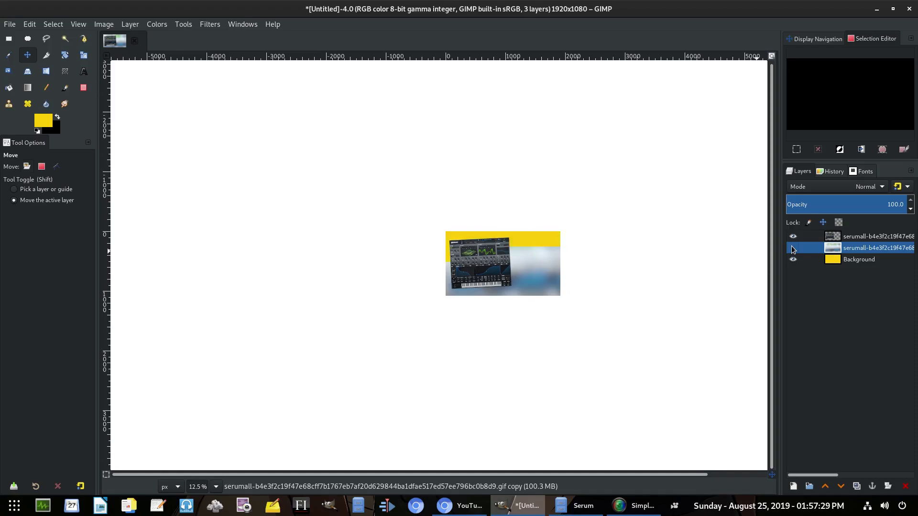
click(793, 248)
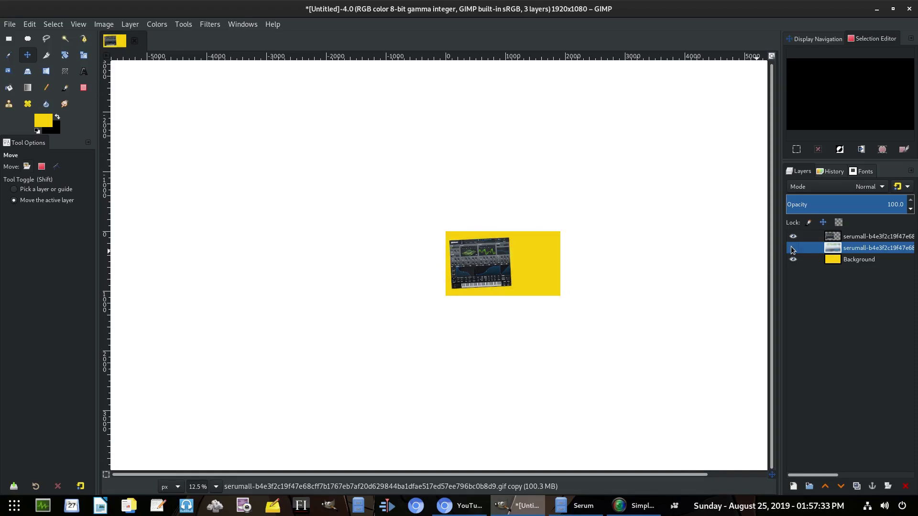
key(minus)
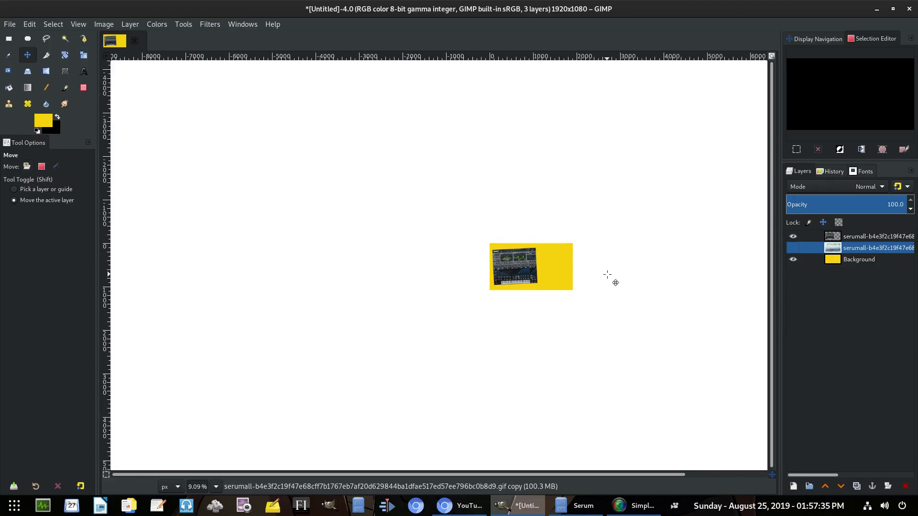
click(792, 248)
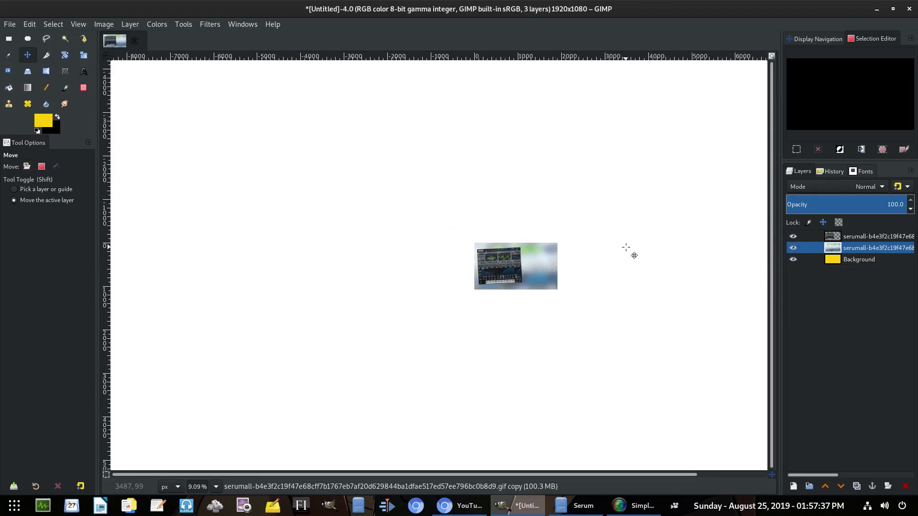
click(792, 249)
scroll(526, 264, up, 4)
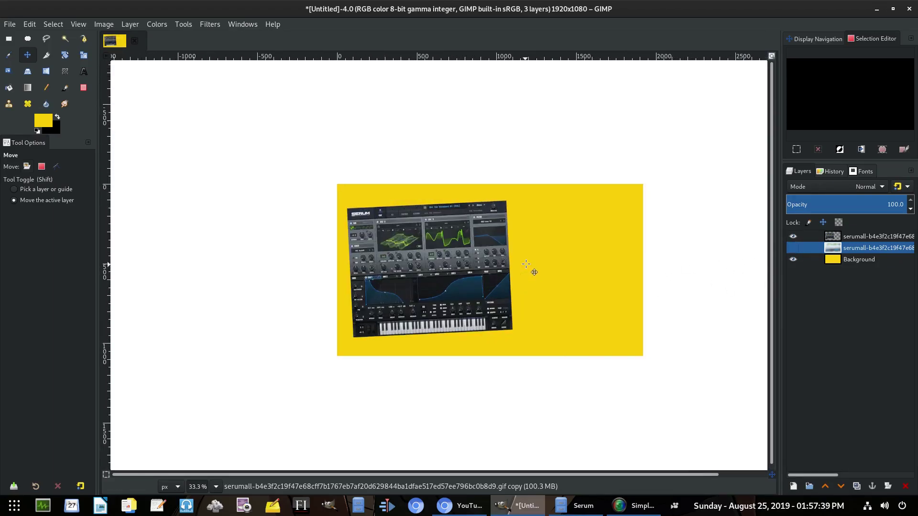
click(792, 248)
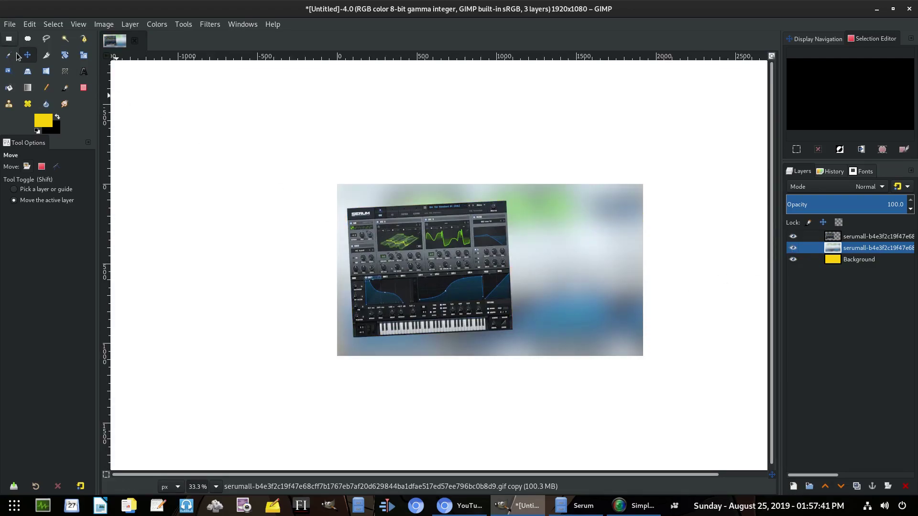
key(plus)
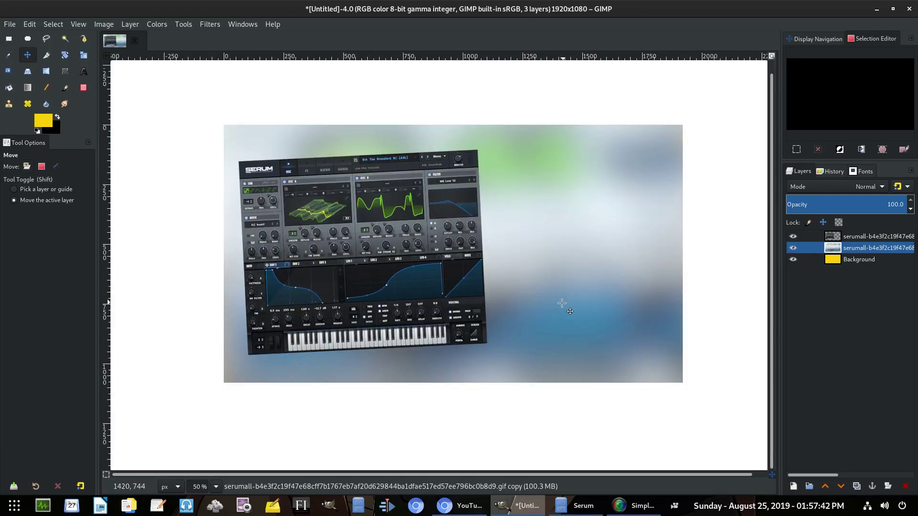
- Scale the blurred copy up slightly and make sure it still covers the whole canvas
click(86, 56)
scroll(344, 218, down, 2)
drag(679, 166, 697, 150)
click(739, 142)
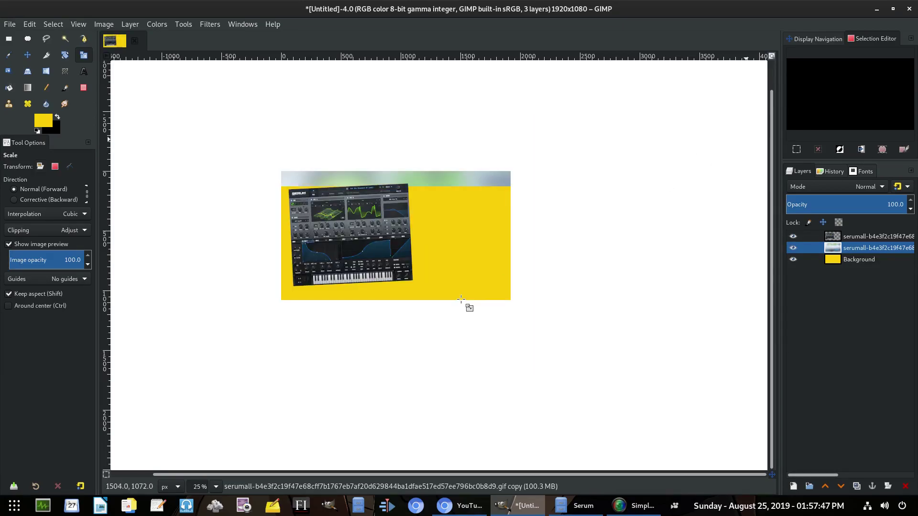
click(27, 55)
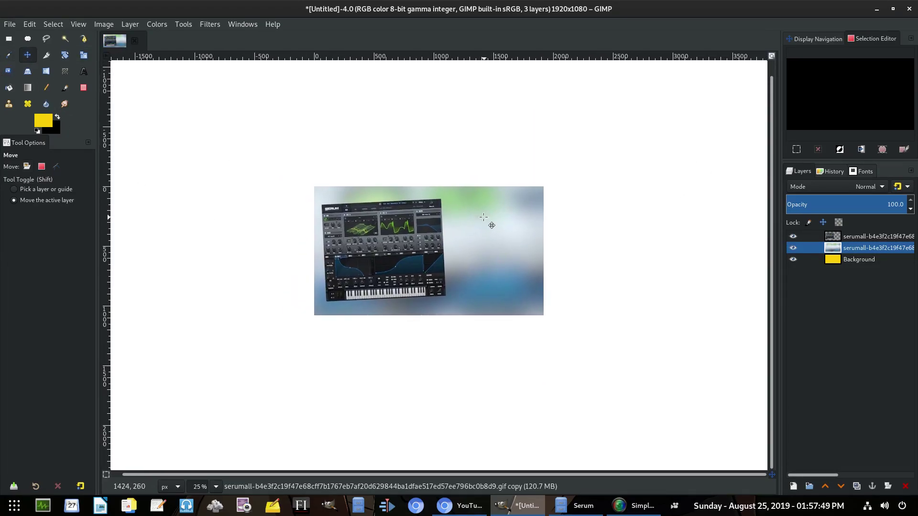
scroll(480, 260, down, 3)
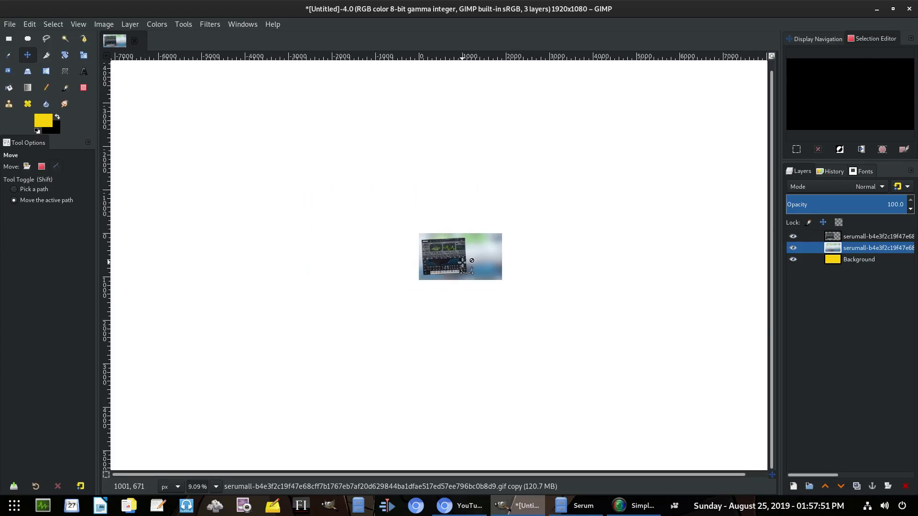
scroll(463, 263, up, 5)
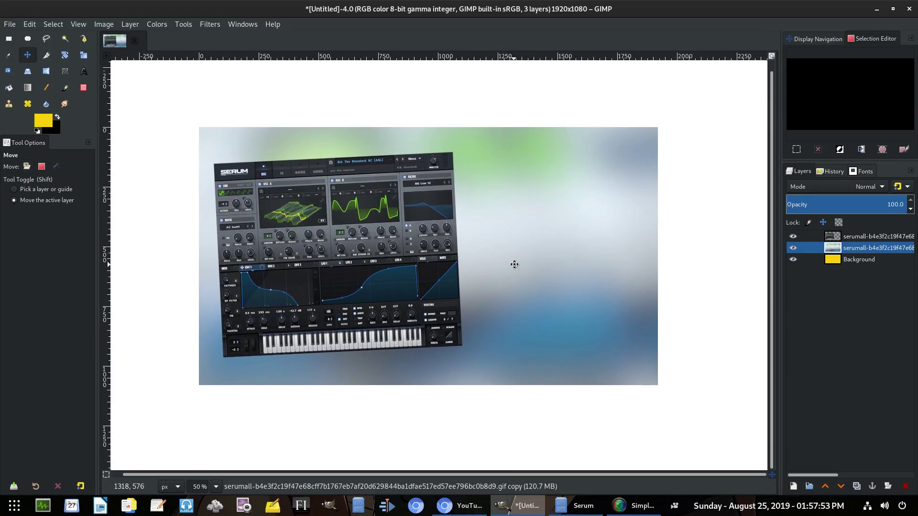
- Draw a large text box across the middle of the canvas and enter the text "$$"
click(82, 72)
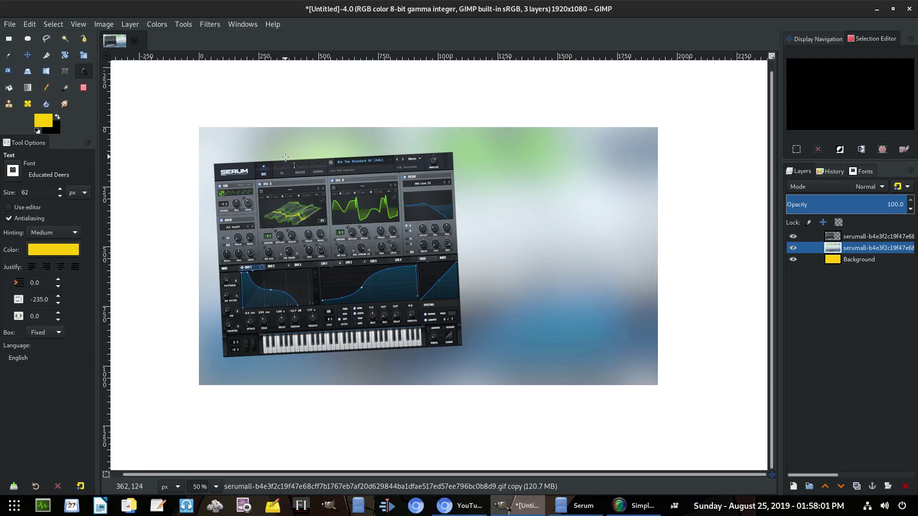
drag(279, 139, 584, 348)
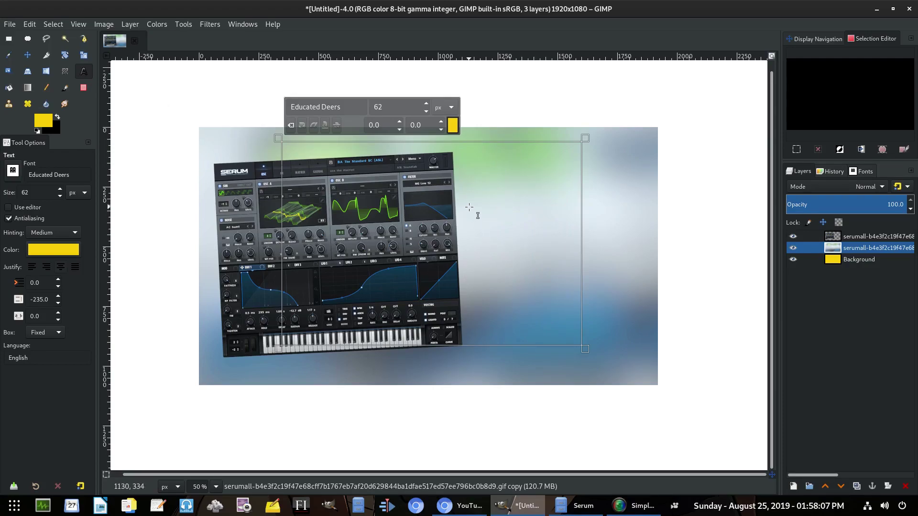
text($$)
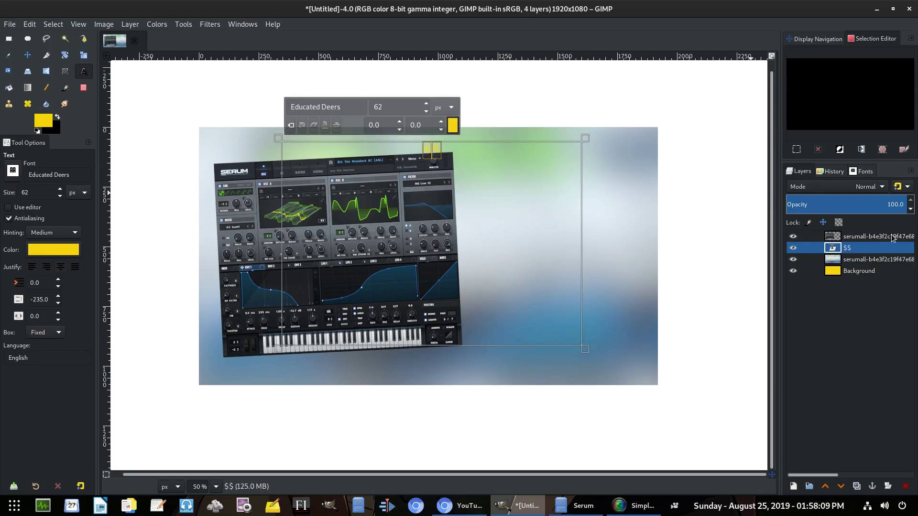
- Move the "$$" text layer to the top of the layer stack and set its text size to 300 px
drag(892, 238, 879, 253)
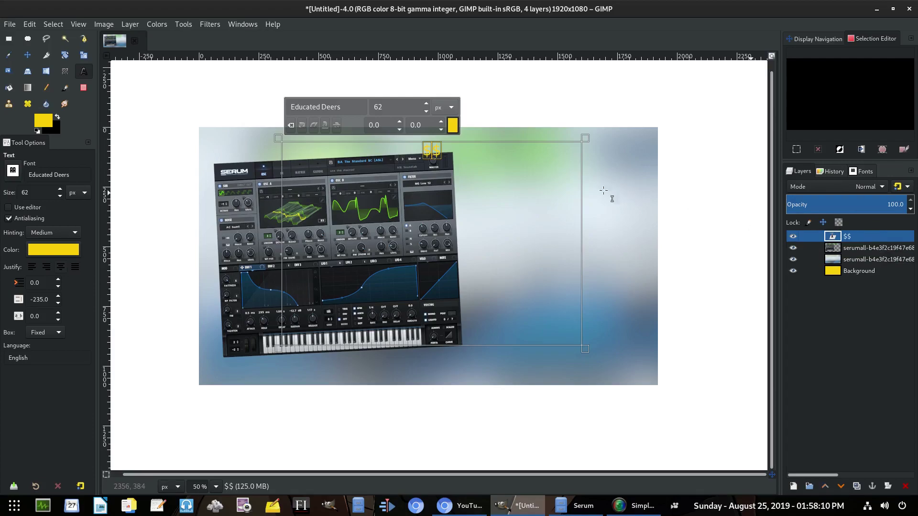
double_click(409, 112)
text(300)
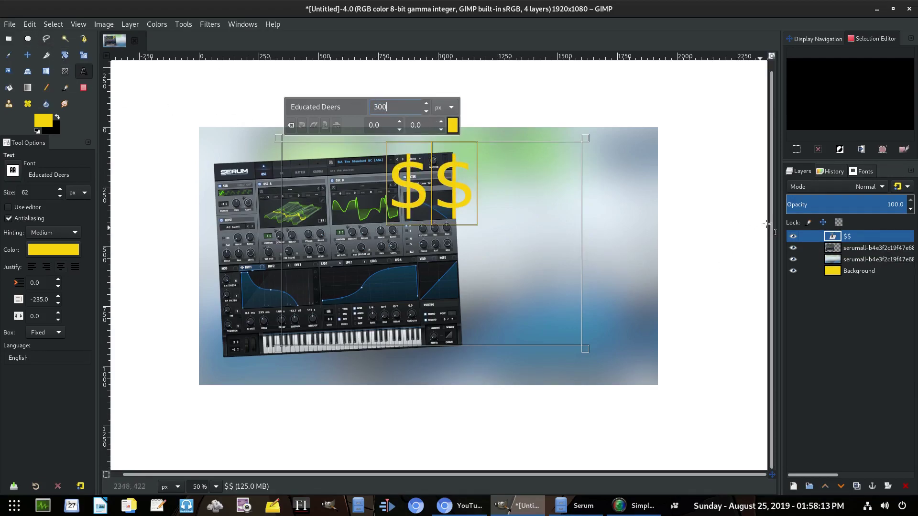
- Try the Impact Condensed font on the "$$" text and settle on Peace Sans
click(860, 173)
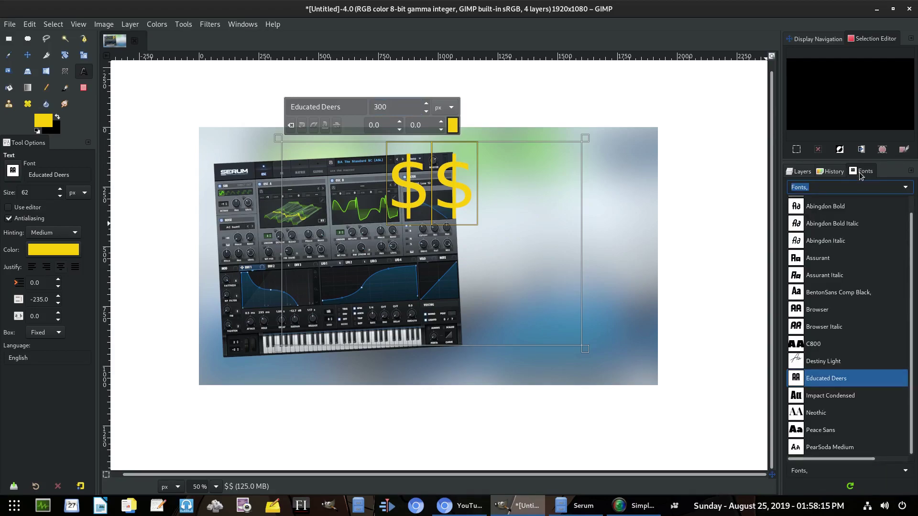
click(832, 396)
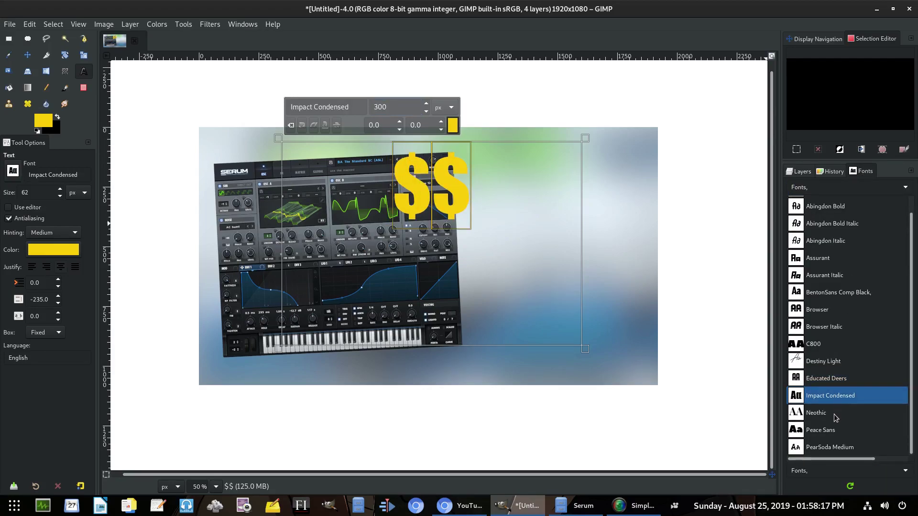
click(837, 431)
click(800, 171)
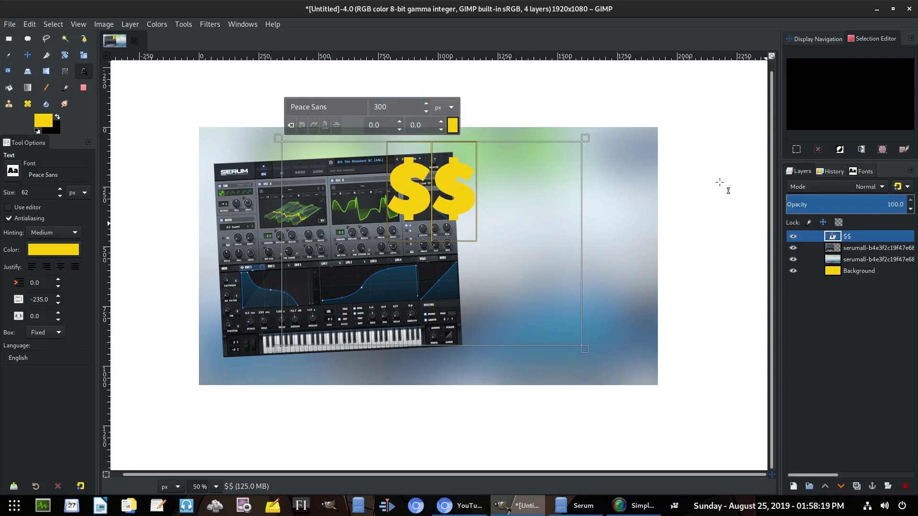
- Set the "$$" text size to 500 px and change its text box from fixed to dynamic
drag(529, 186, 381, 187)
drag(399, 108, 113, 46)
text(500)
key(Return)
click(585, 349)
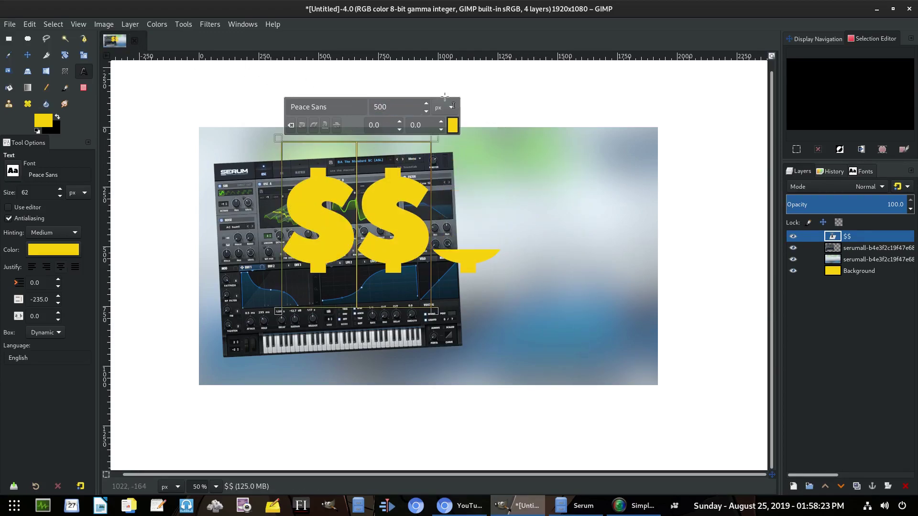
- Recolor the "$$" text to a bright light green, about 70f95a
click(452, 126)
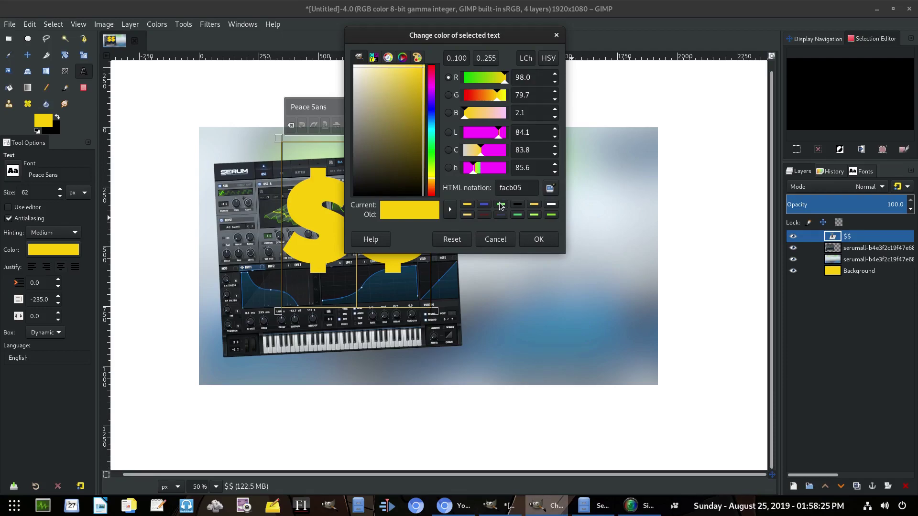
click(399, 97)
drag(399, 95, 397, 72)
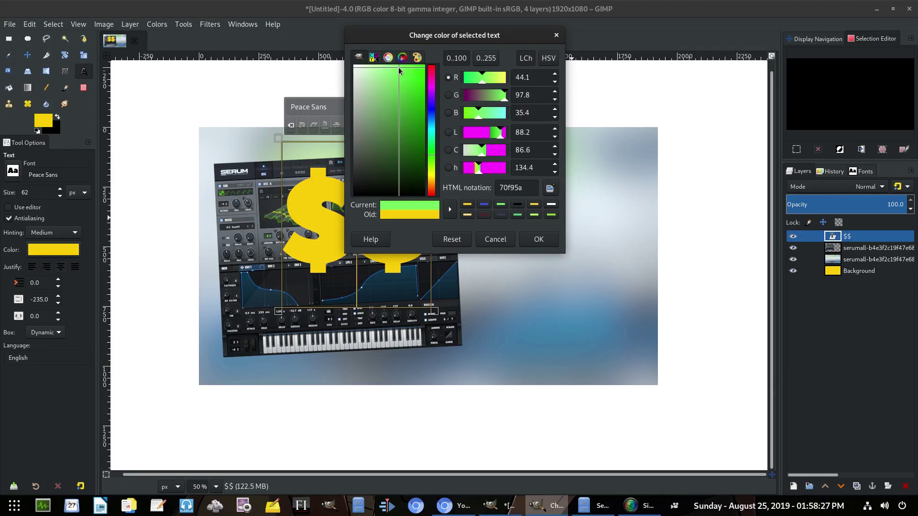
click(539, 237)
- Rotate the "$$" layer slightly clockwise and scale it up to about 831 × 913 px with its aspect ratio kept
click(65, 55)
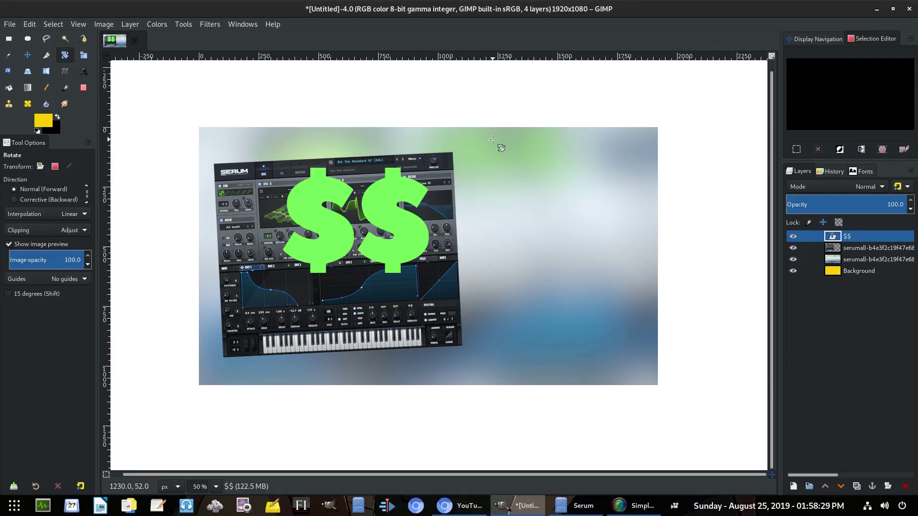
drag(501, 148, 589, 120)
key(Return)
key(shift+s)
click(746, 142)
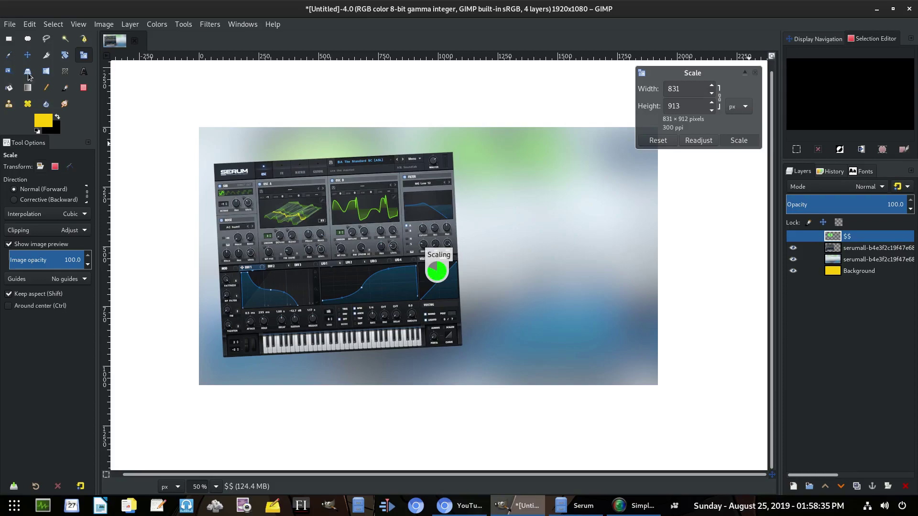
- Move the "$$" layer into the empty area of the canvas beside the Serum screenshot
key(m)
drag(422, 252, 622, 286)
drag(374, 293, 372, 292)
drag(531, 284, 535, 285)
scroll(595, 296, down, 3)
scroll(636, 310, up, 2)
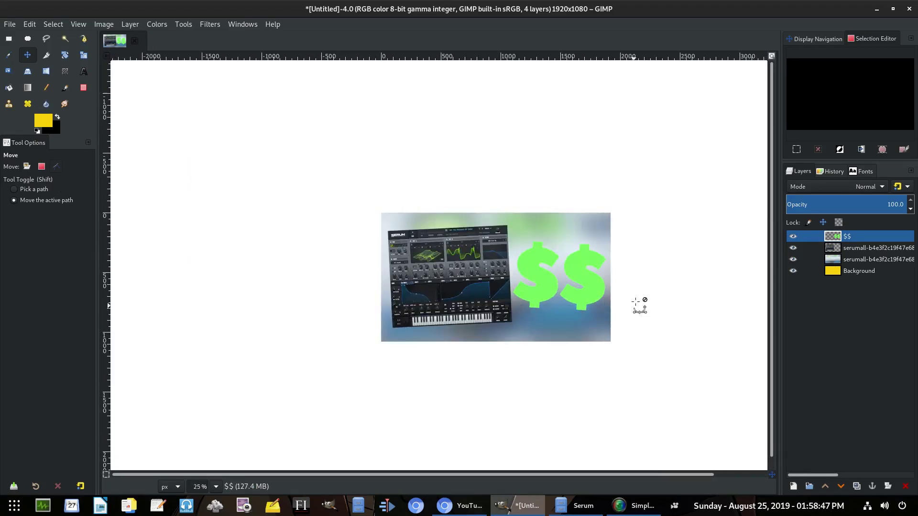
scroll(648, 318, up, 1)
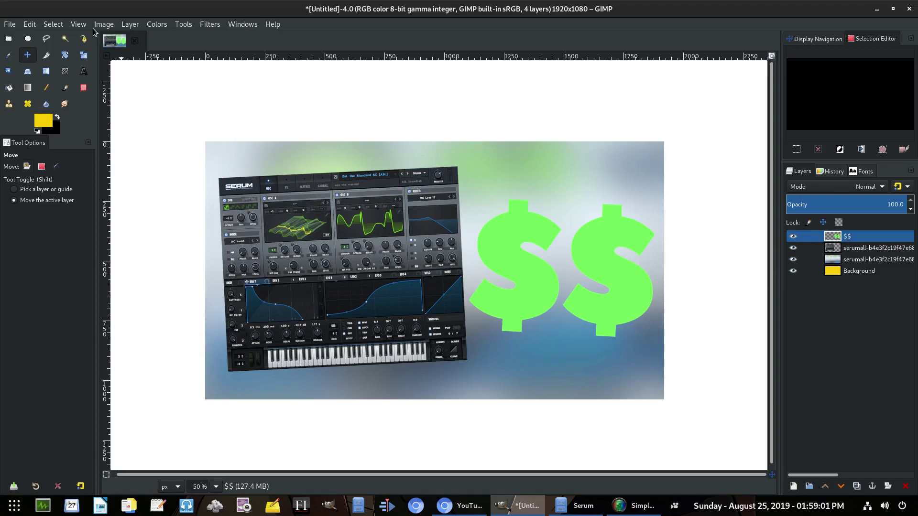
- Select both green dollar signs with Fuzzy Select and grow the selection by 10 px
click(65, 40)
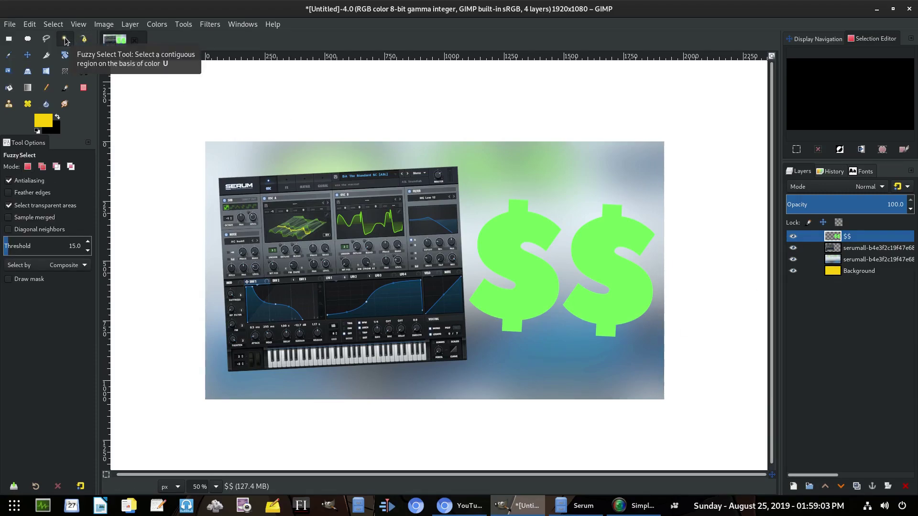
click(536, 234)
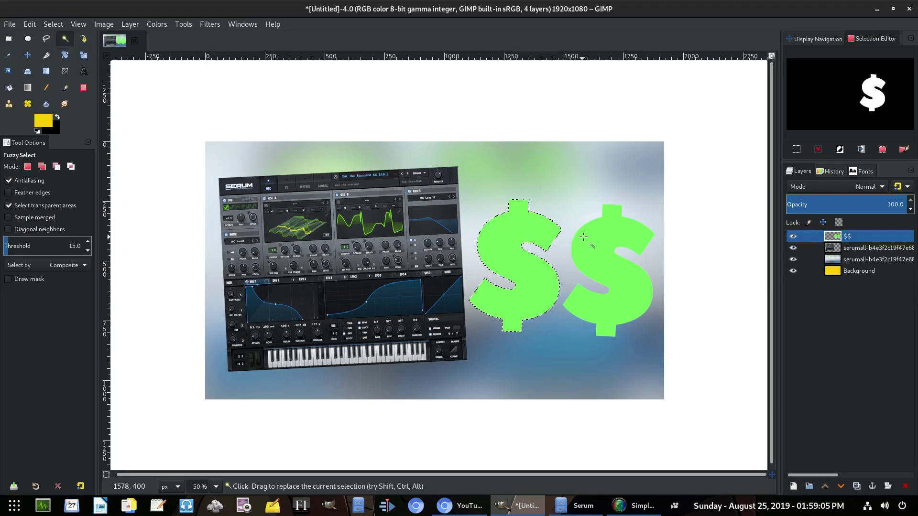
shift+click(584, 237)
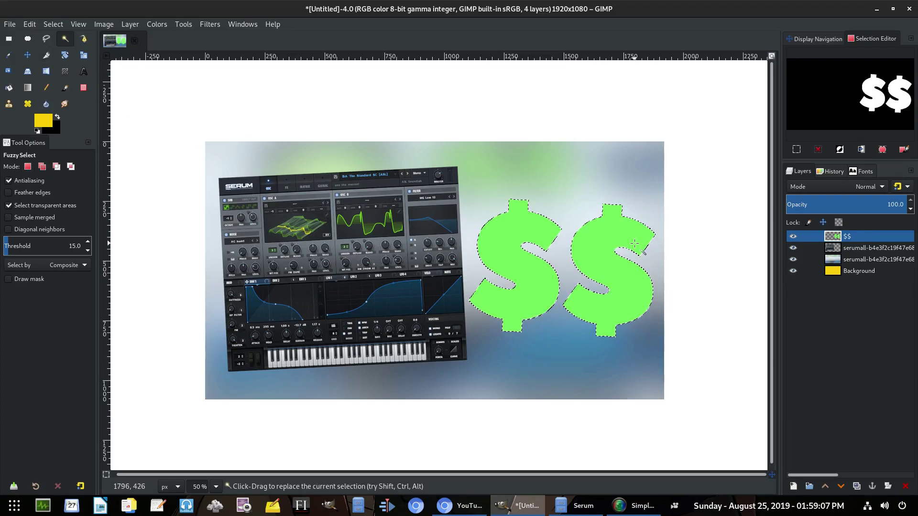
click(53, 24)
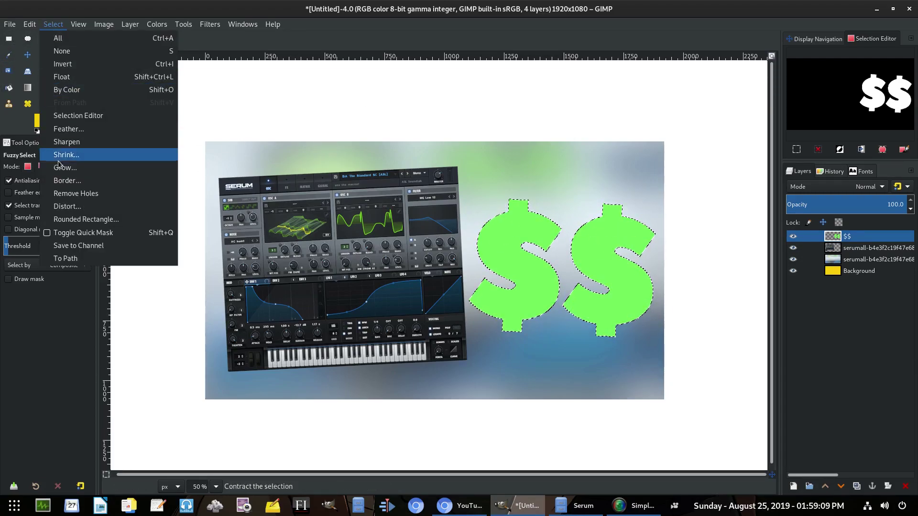
click(65, 175)
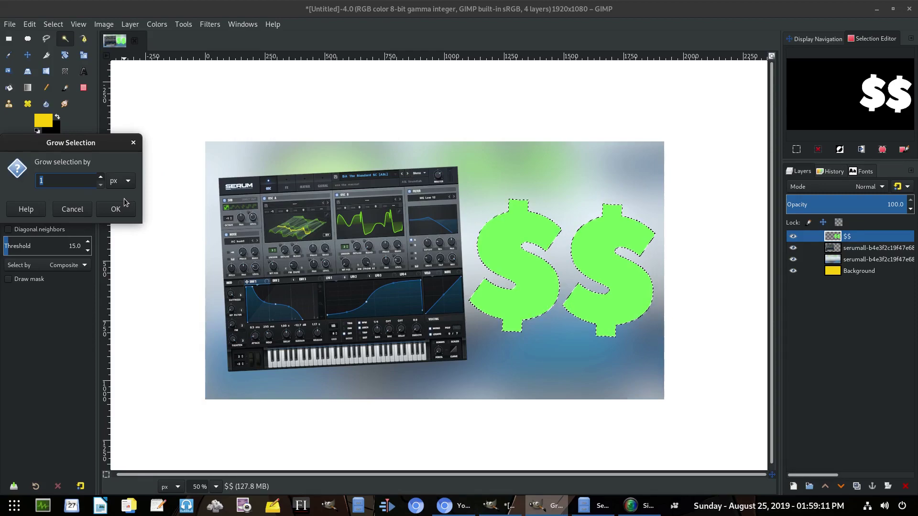
text(10)
click(128, 208)
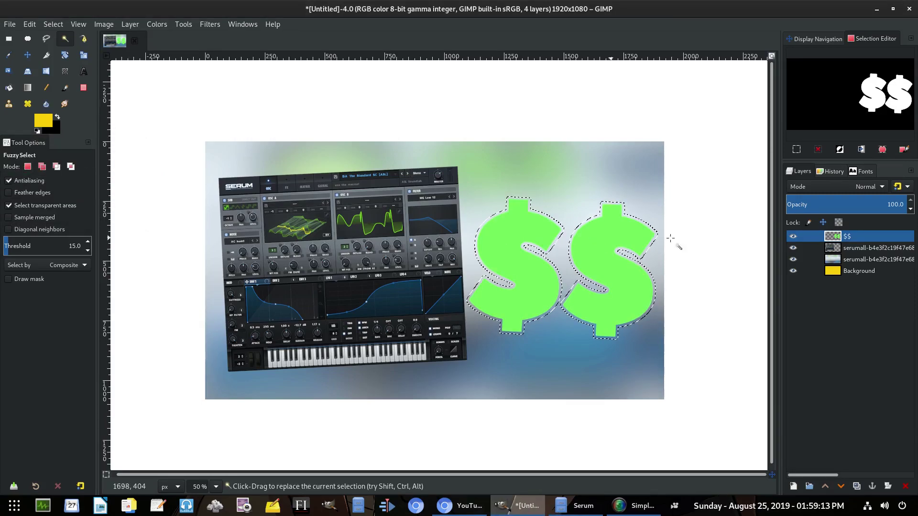
- Add a new transparent 1920 × 1080 layer between the "$$" layer and the Serum screenshot layer
click(835, 250)
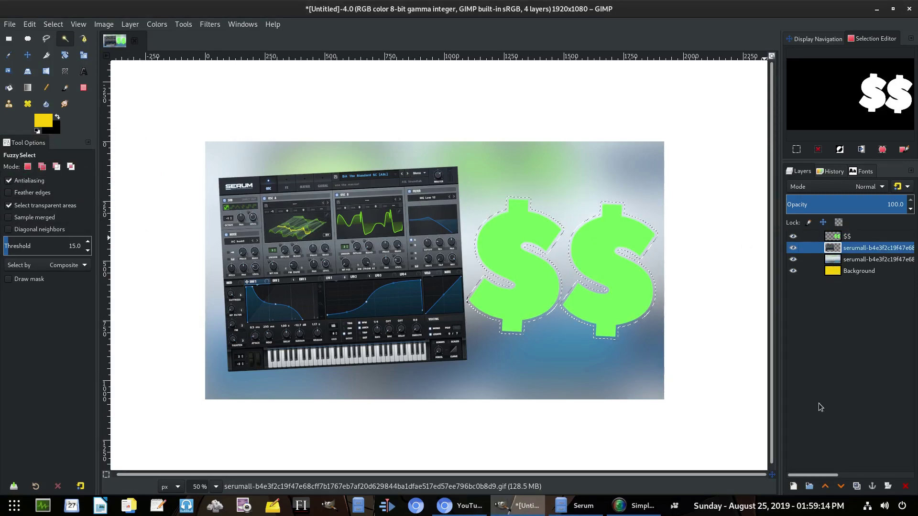
click(794, 486)
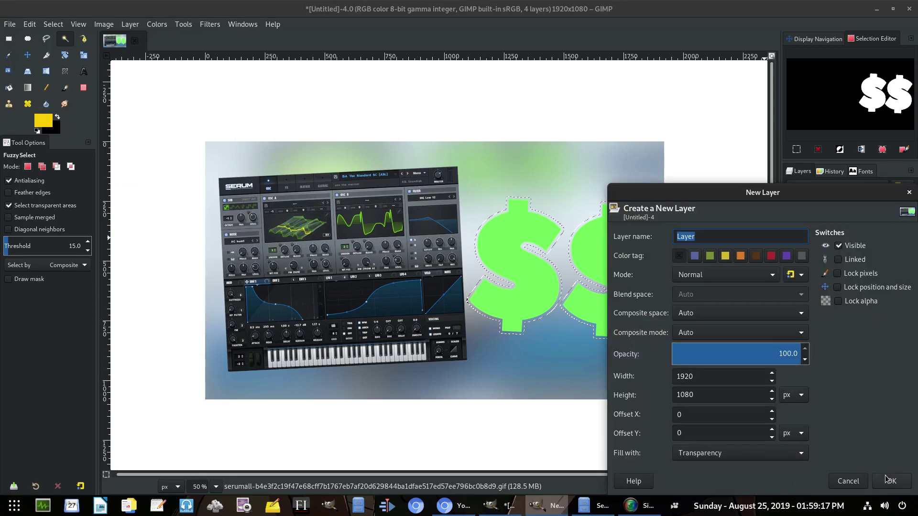
click(888, 479)
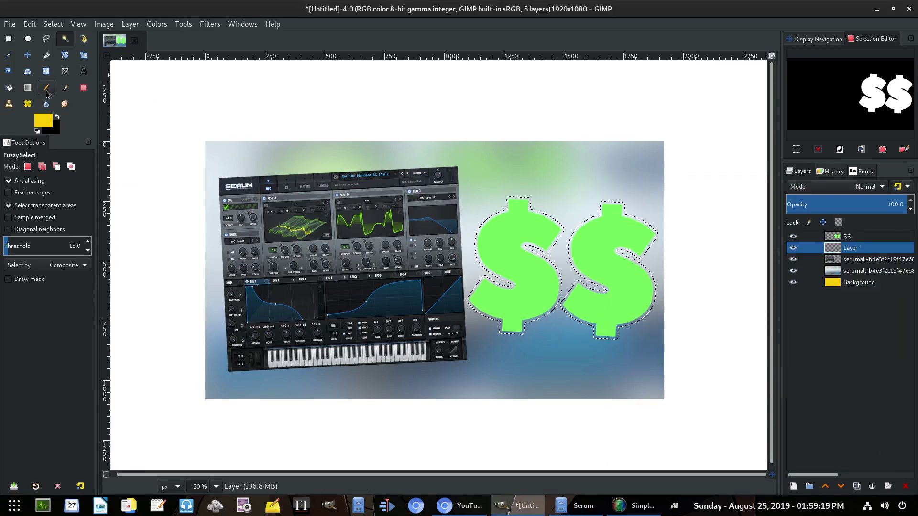
- Fill the grown selection with white on the new layer using Bucket Fill and clear the selection
click(36, 131)
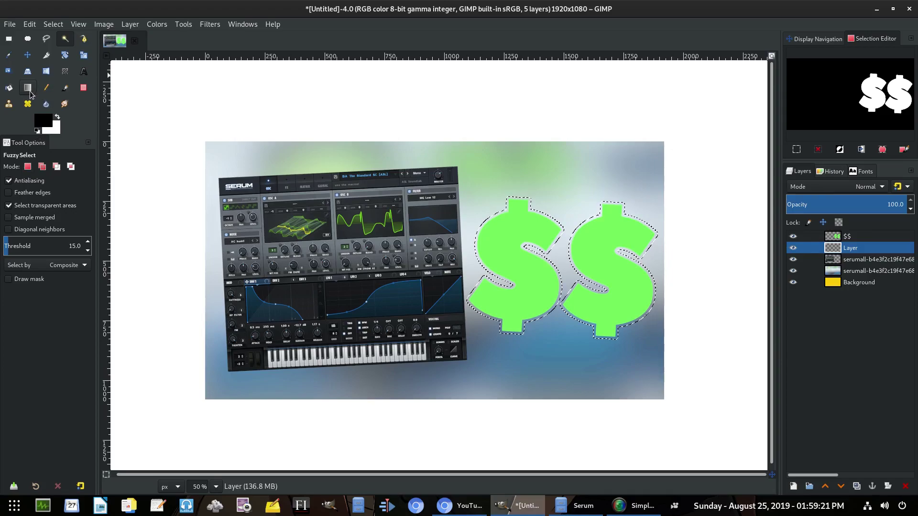
key(shift+b)
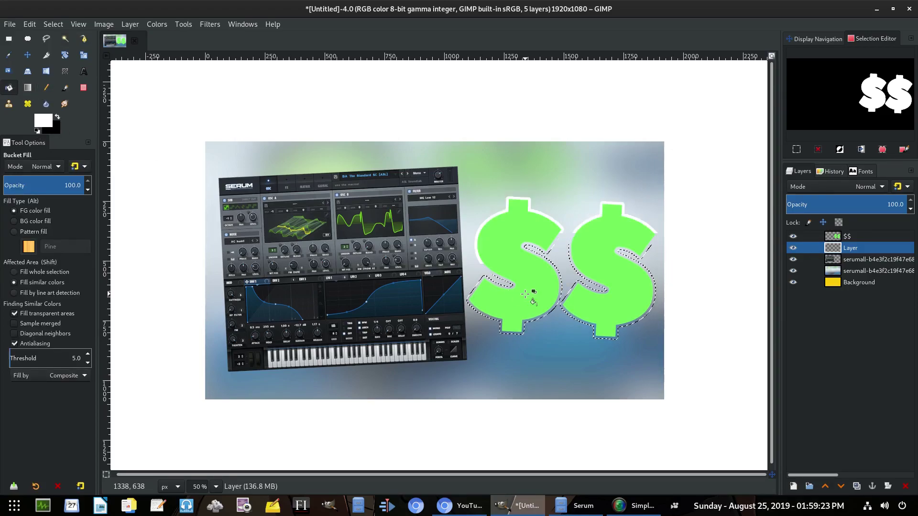
click(525, 294)
click(53, 23)
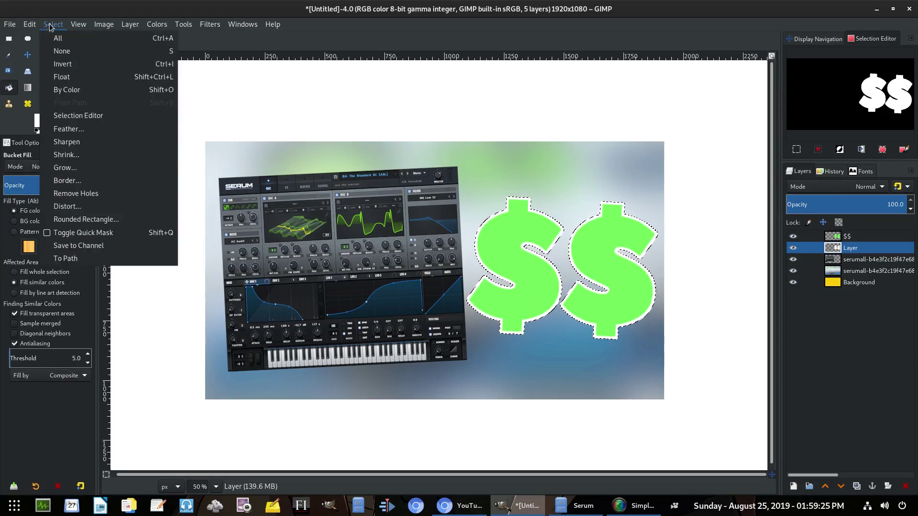
click(62, 51)
- Invert the white outline layer behind the dollar signs to black and check it at several zoom levels
scroll(636, 235, down, 2)
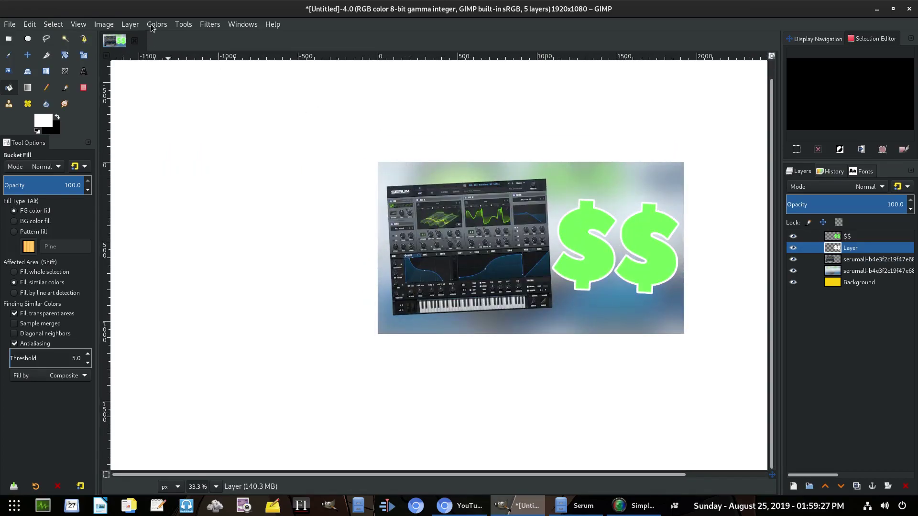
click(153, 27)
click(177, 179)
scroll(388, 234, right, 3)
scroll(520, 224, down, 4)
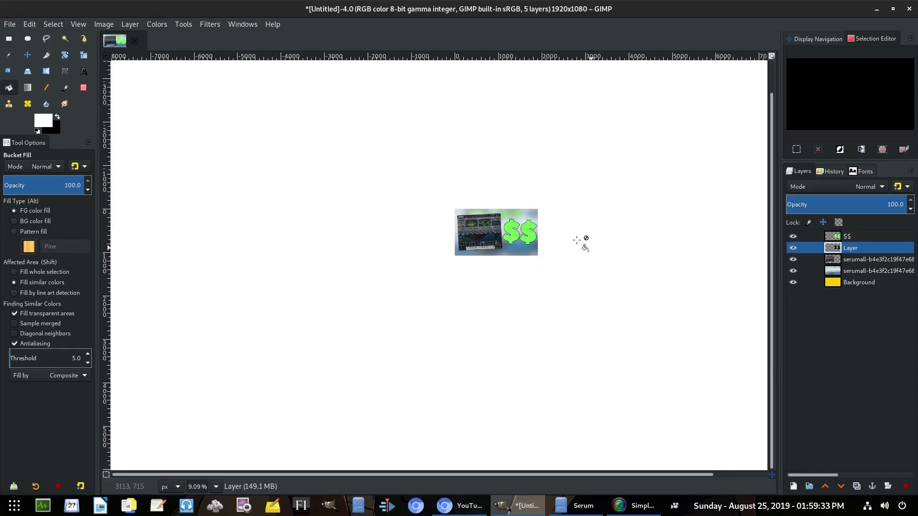
scroll(573, 252, up, 5)
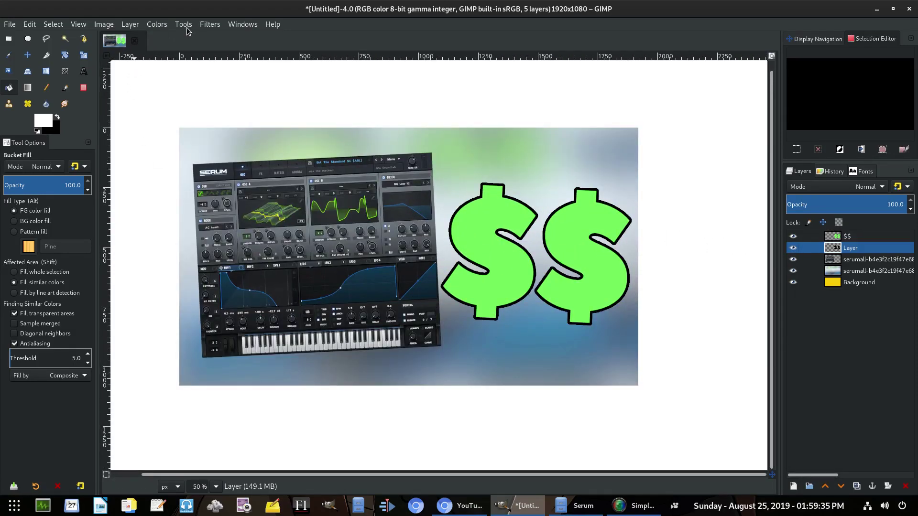
- Apply a Gaussian Blur of about 40 px in both directions to the black outline layer to form a soft shadow
click(209, 25)
mouse_move(245, 92)
click(376, 90)
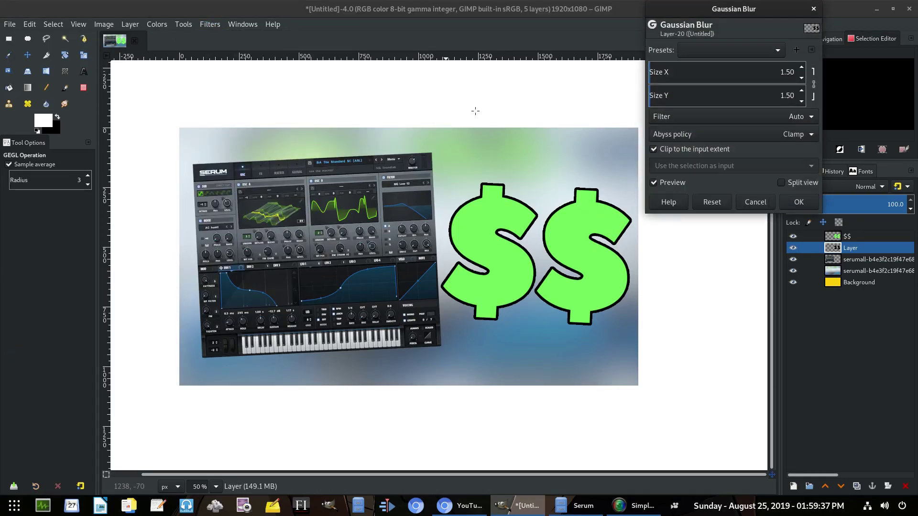
click(665, 70)
drag(665, 70, 707, 68)
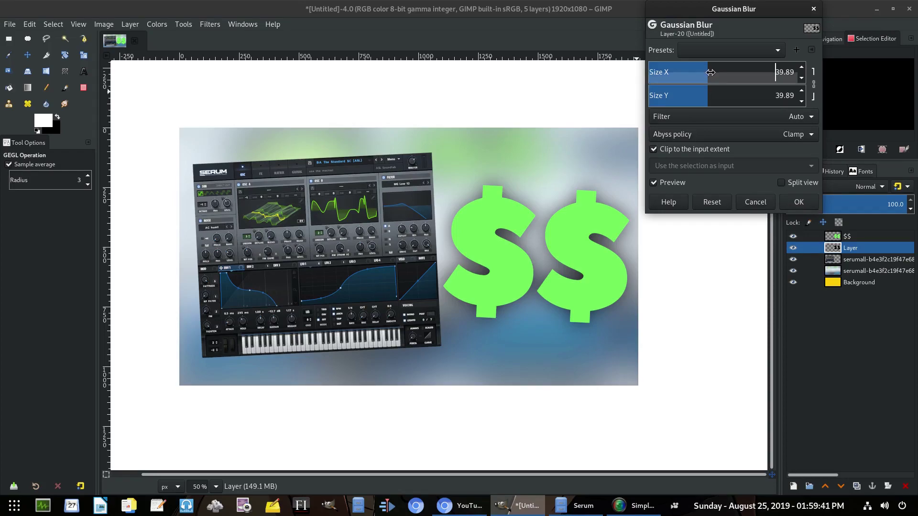
click(712, 69)
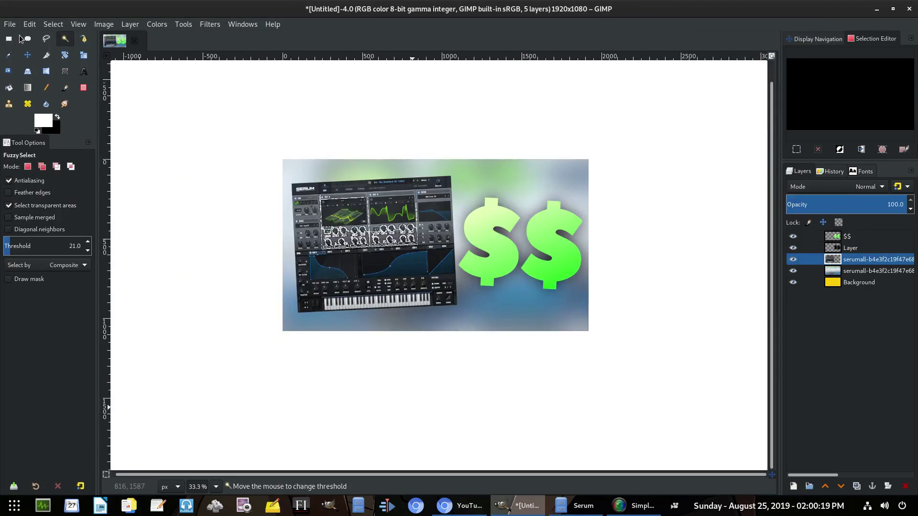
- Select the shape of the tilted Serum screenshot and grow the selection by 10 px
click(373, 244)
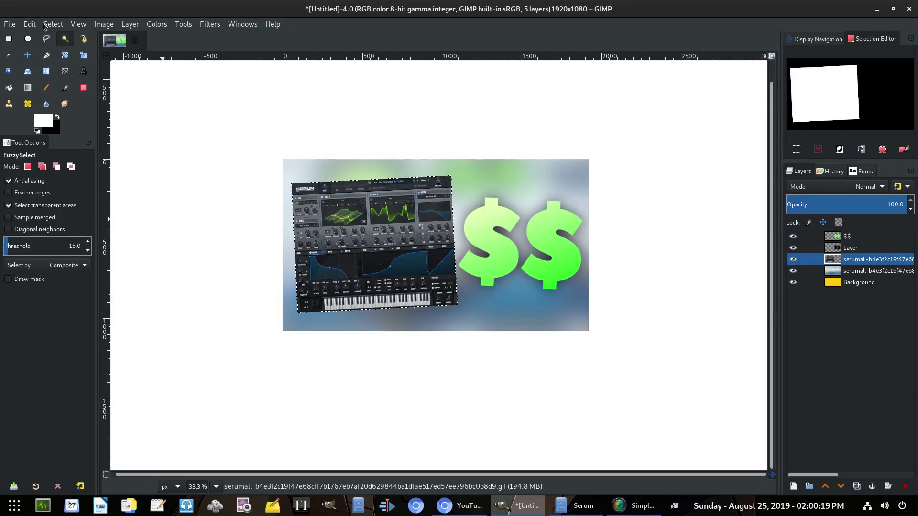
click(53, 24)
click(63, 168)
text(10)
click(116, 207)
- Create a new transparent 1920 × 1080 layer and place it directly below the tilted Serum screenshot layer
click(131, 25)
click(151, 38)
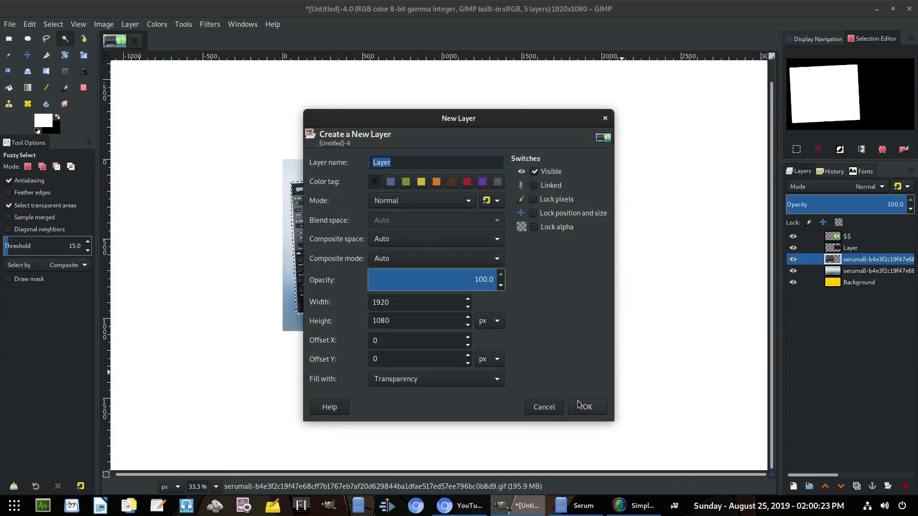
click(584, 403)
drag(864, 261, 864, 279)
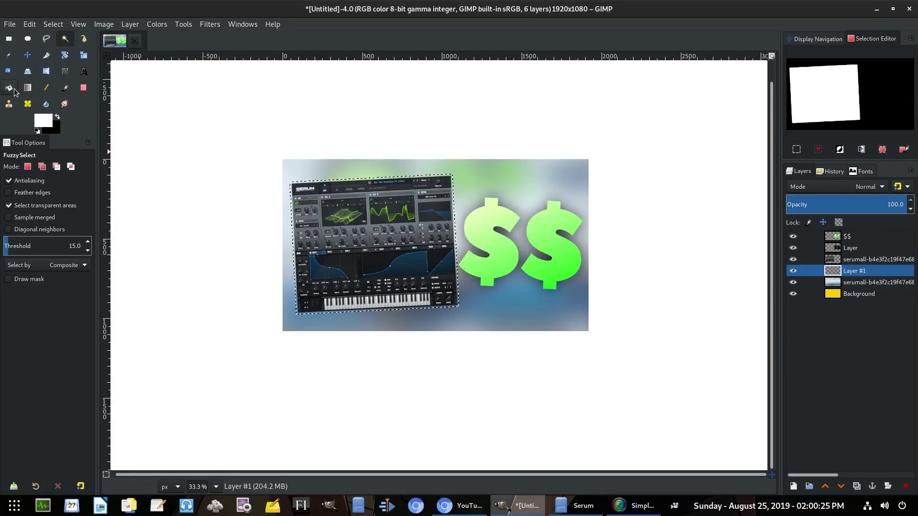
- Fill the grown Serum outline with black on the new layer and clear the selection
click(9, 87)
click(58, 118)
click(375, 240)
click(53, 25)
click(58, 51)
- Invert the black Serum border layer to white and check the composition at several zoom levels
click(157, 24)
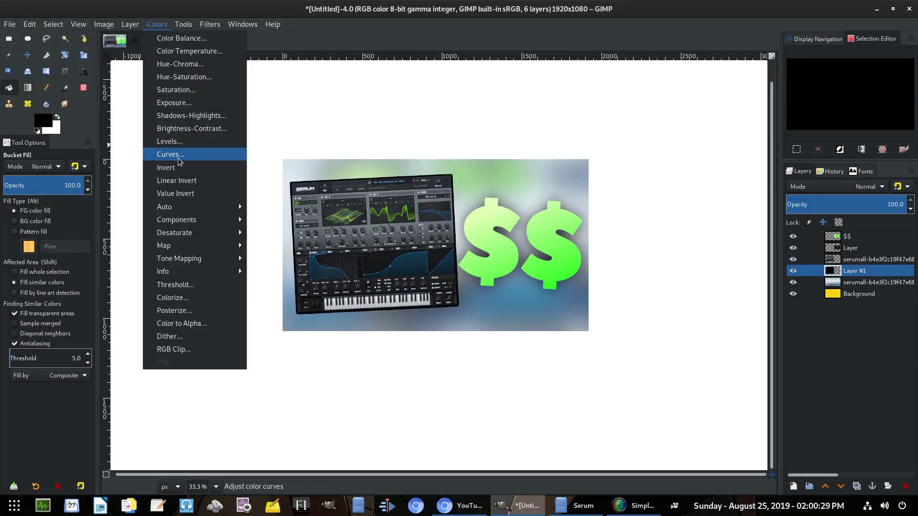
click(182, 167)
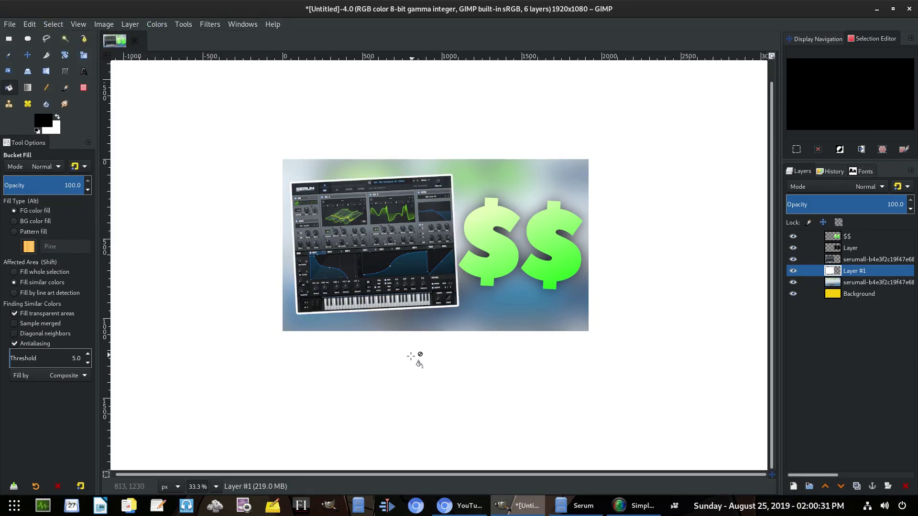
scroll(454, 335, down, 2)
scroll(451, 314, up, 1)
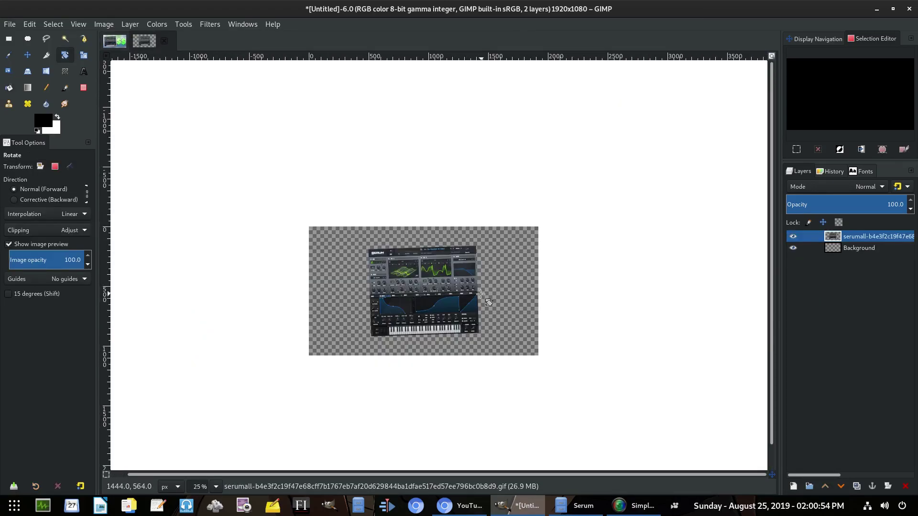
scroll(428, 288, up, 2)
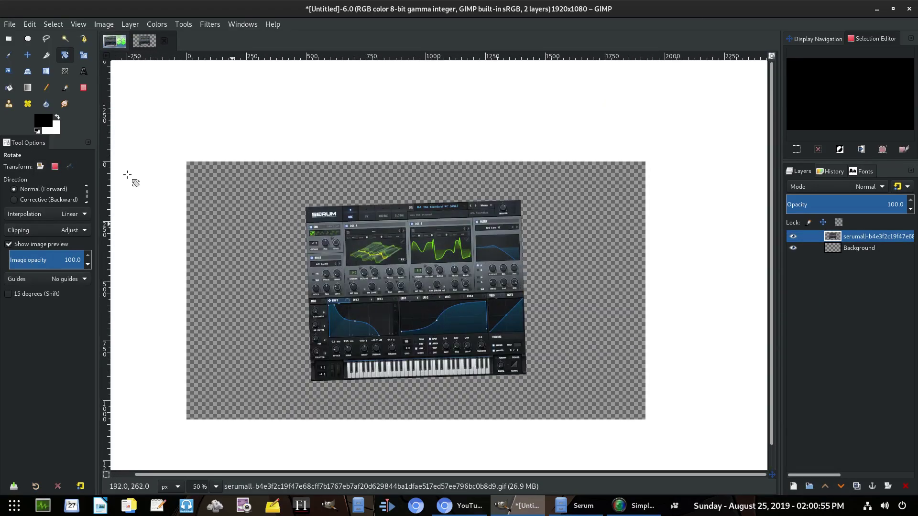
- Add a text box across the top of the canvas reading "SHOULD YOU BUY SERUM?"
click(84, 71)
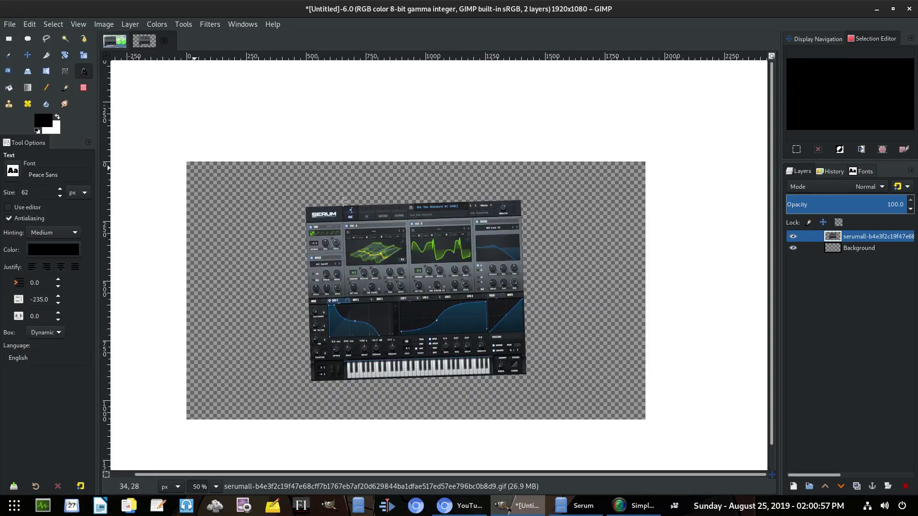
drag(195, 168, 639, 269)
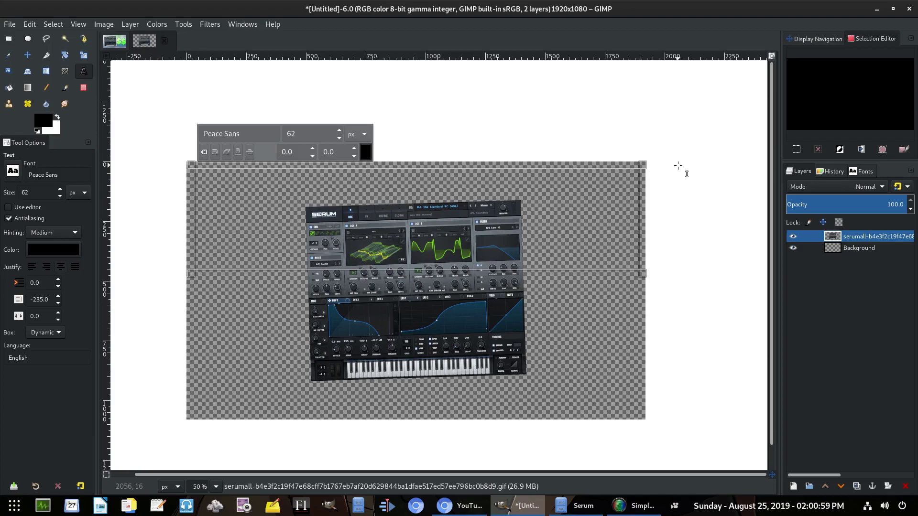
text(SHOULD)
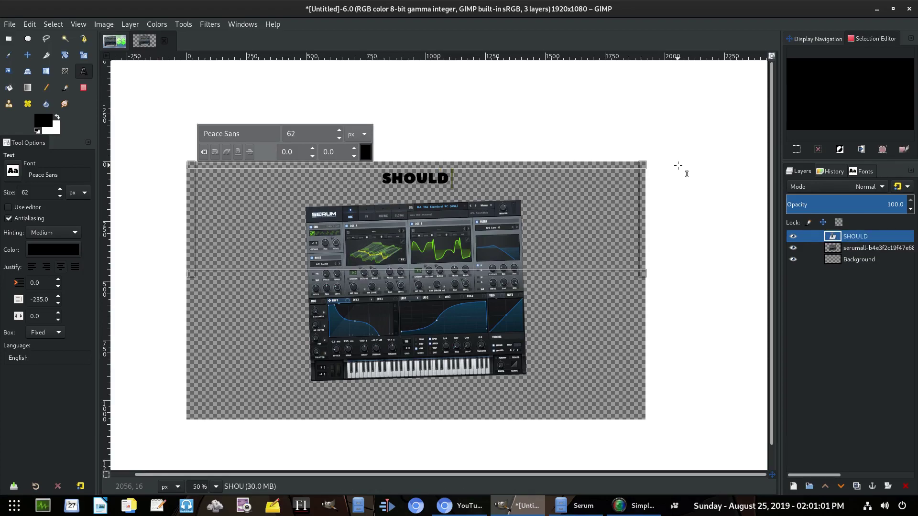
text( YOU BUY SER)
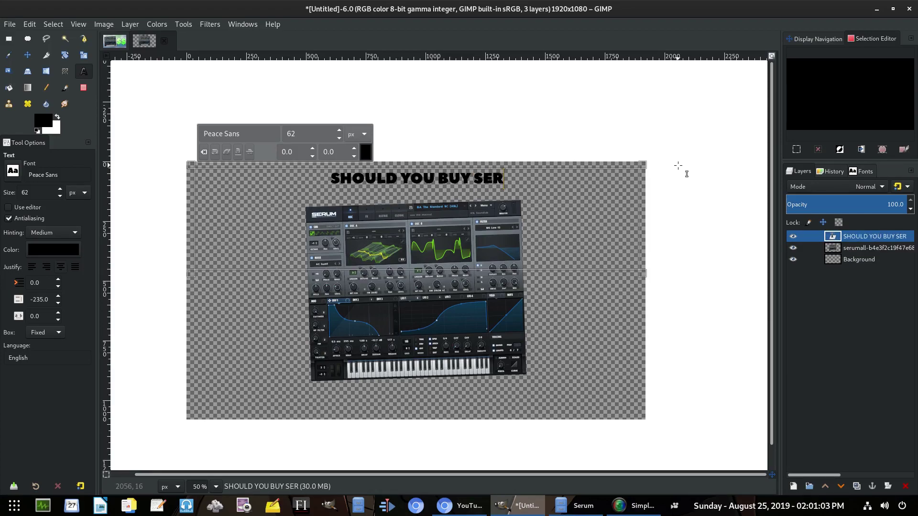
text(UM?)
- Enlarge the whole title text to 127 px and change its font to Educated Deers
key(ctrl+a)
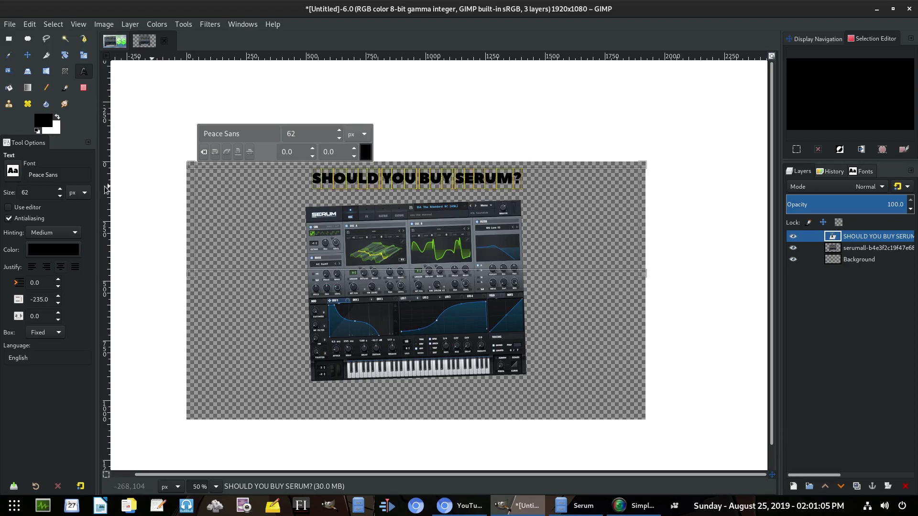
click(340, 130)
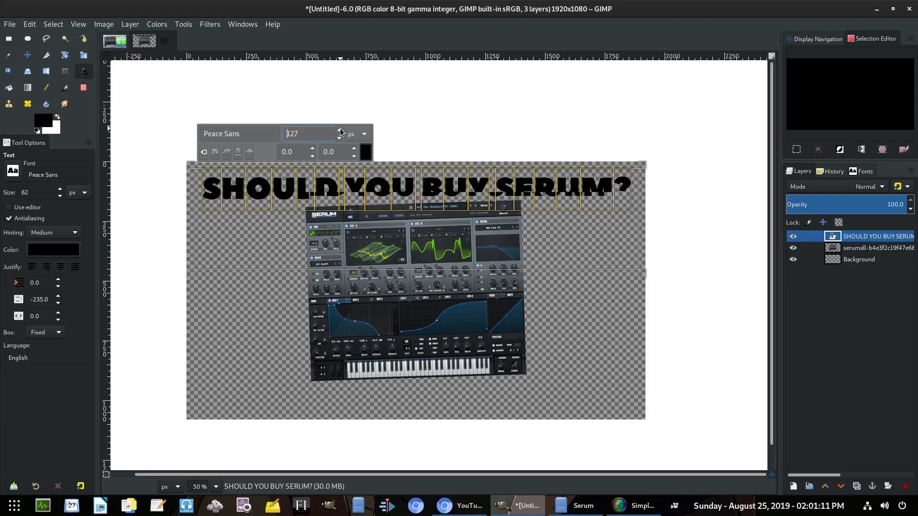
click(867, 172)
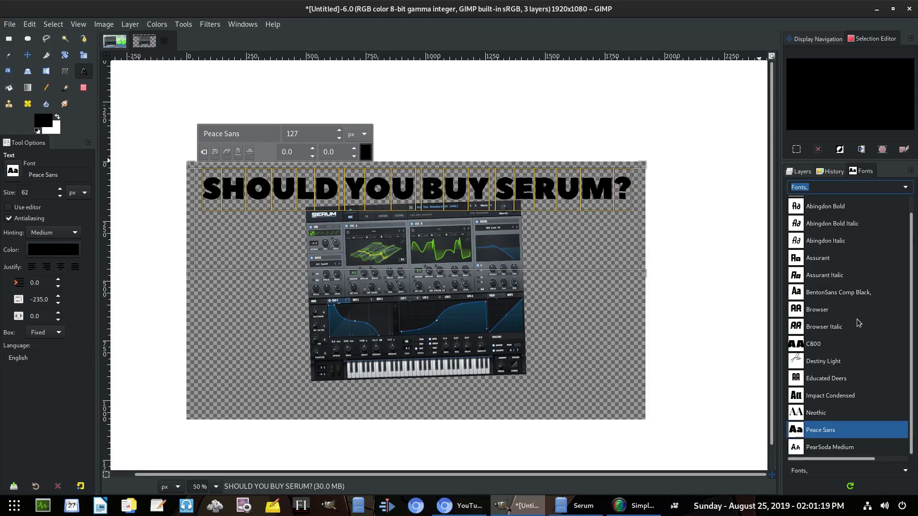
click(584, 179)
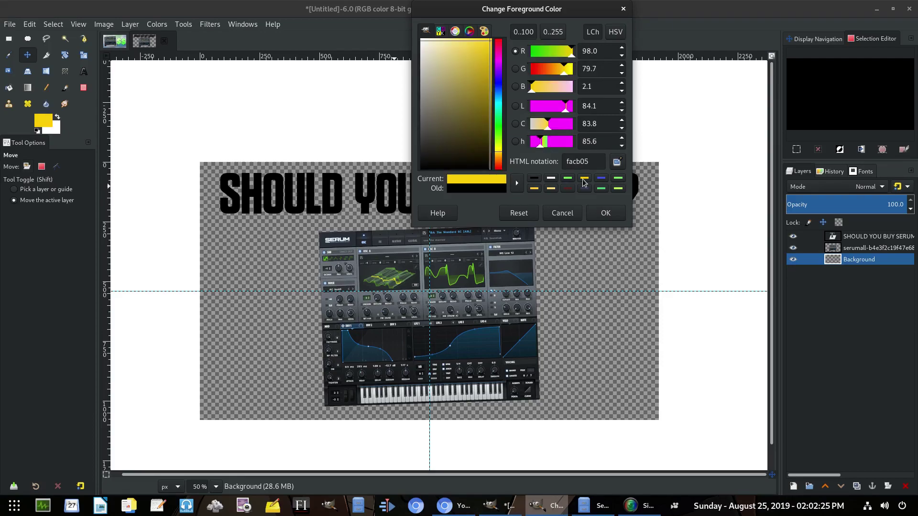
- Set the foreground color to yellow facb05 and fill the Background layer with it
click(601, 215)
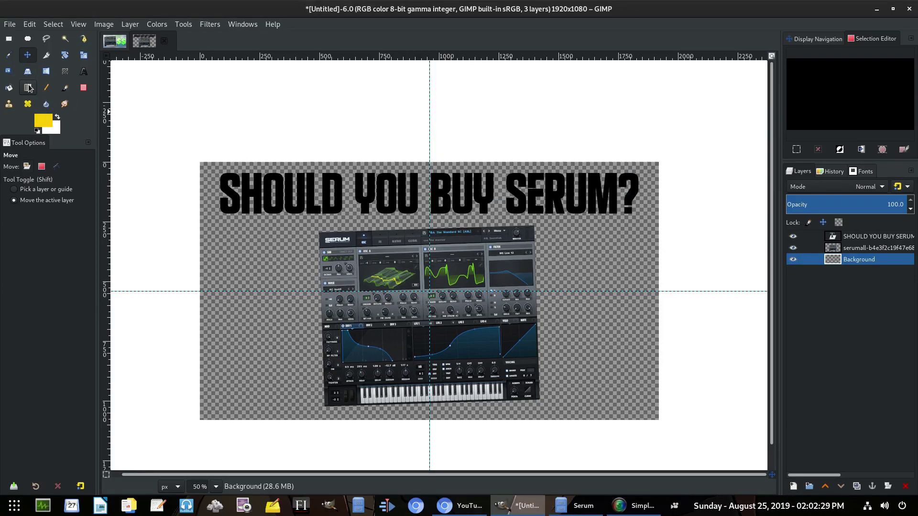
click(8, 88)
click(401, 229)
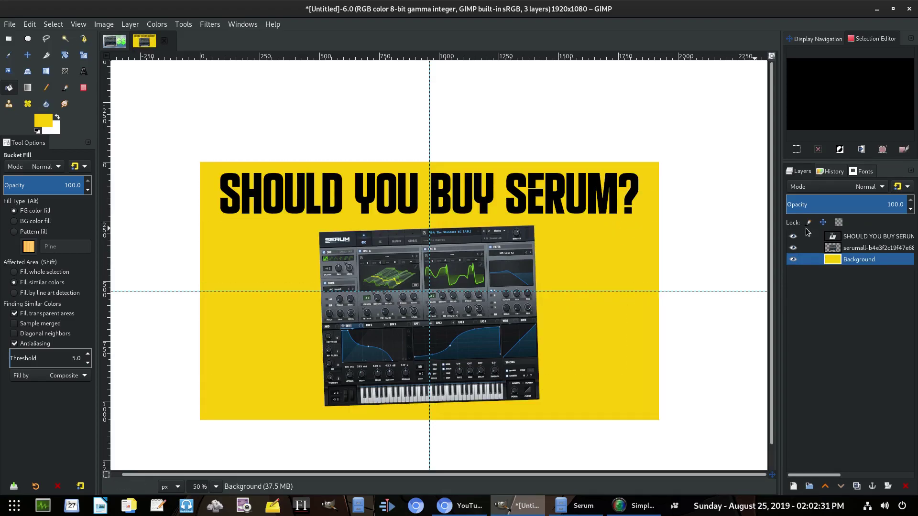
- Try white as the text color of the "SHOULD YOU BUY SERUM?" title
click(863, 236)
click(83, 71)
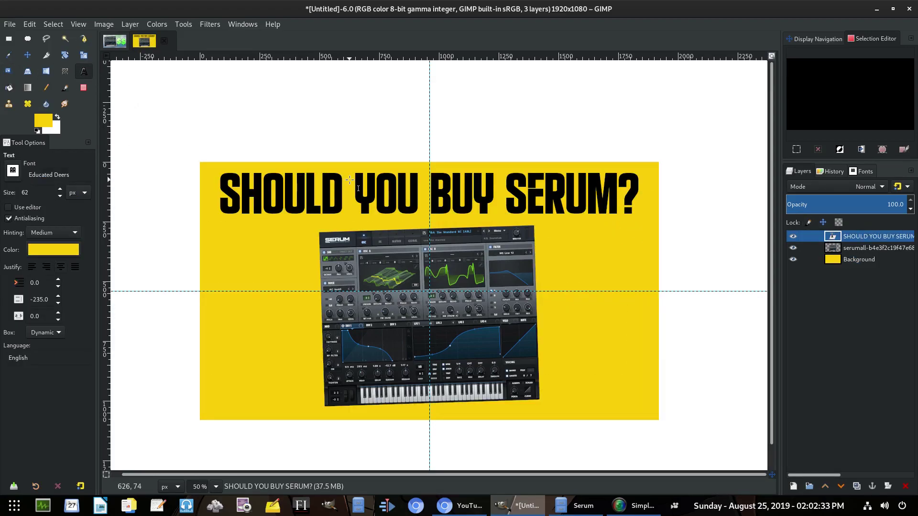
click(351, 180)
click(390, 154)
drag(300, 109, 217, 5)
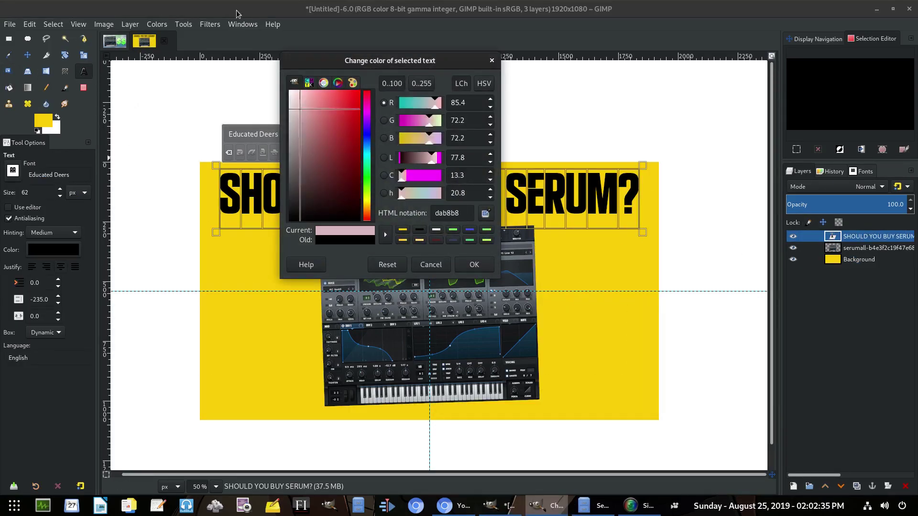
click(486, 264)
- Judge the white title at thumbnail size and undo its color change
click(859, 260)
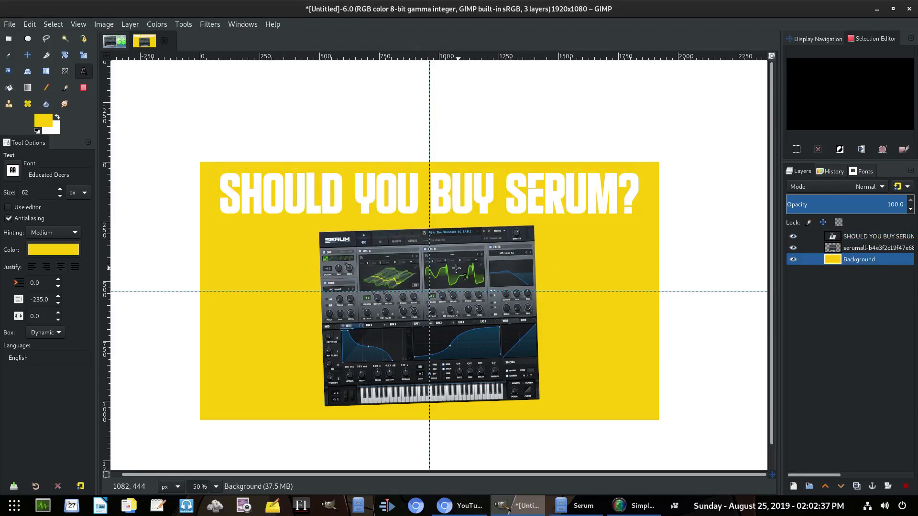
scroll(460, 266, down, 4)
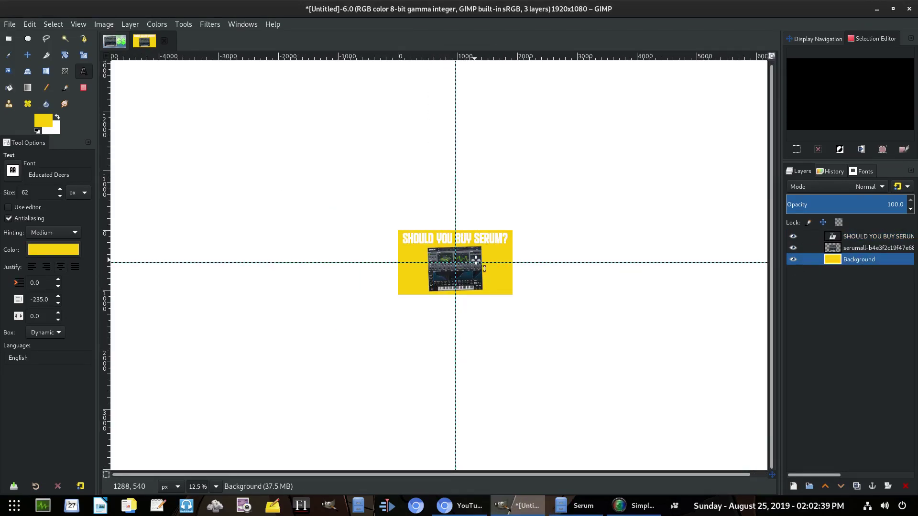
key(ctrl+z)
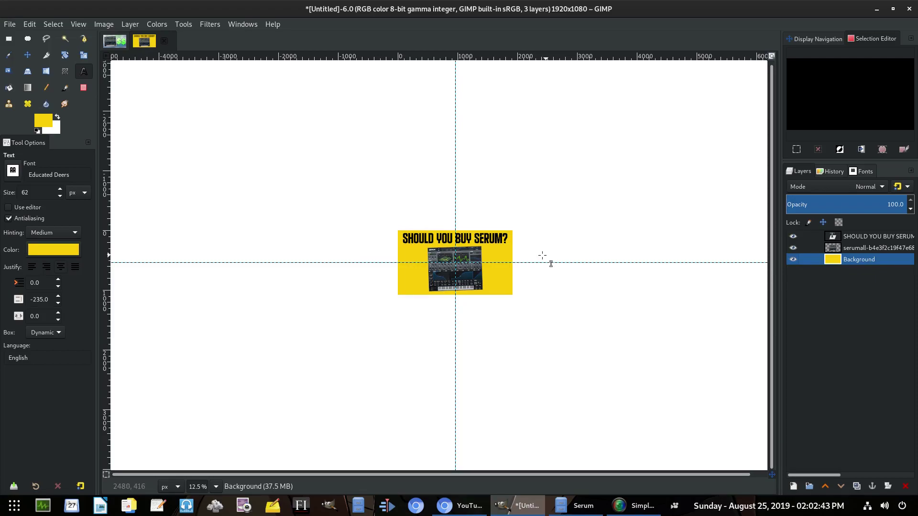
scroll(538, 255, up, 4)
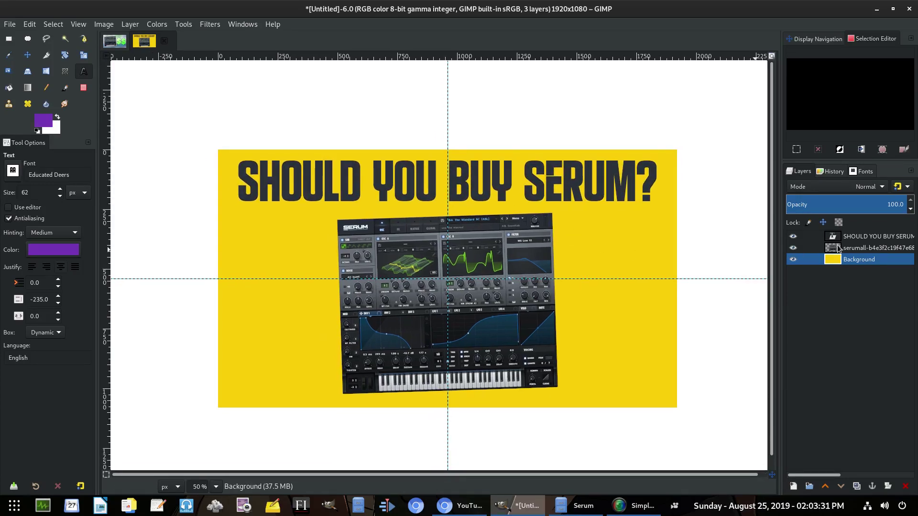
- Shape an S-curve for the tilted Serum screenshot layer, raising the highlights and setting a shadow point from 75 to 71
click(838, 248)
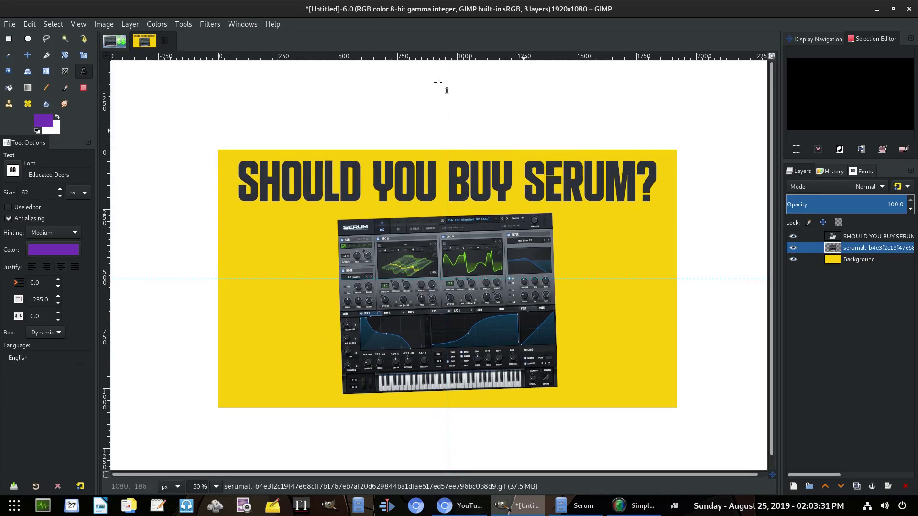
click(157, 24)
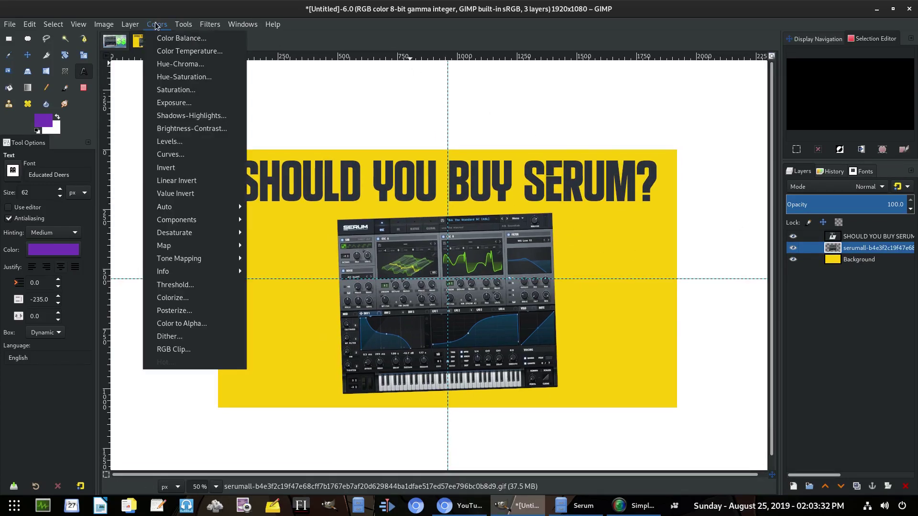
click(206, 156)
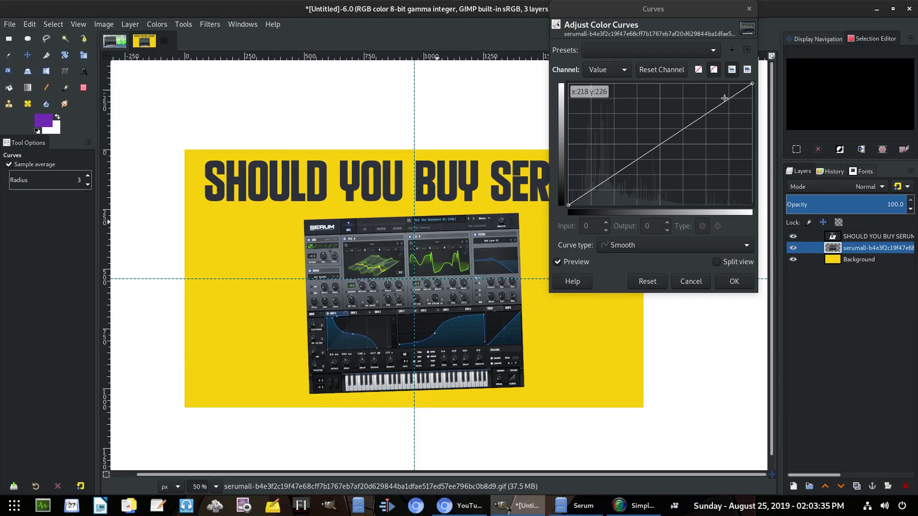
drag(717, 105, 706, 94)
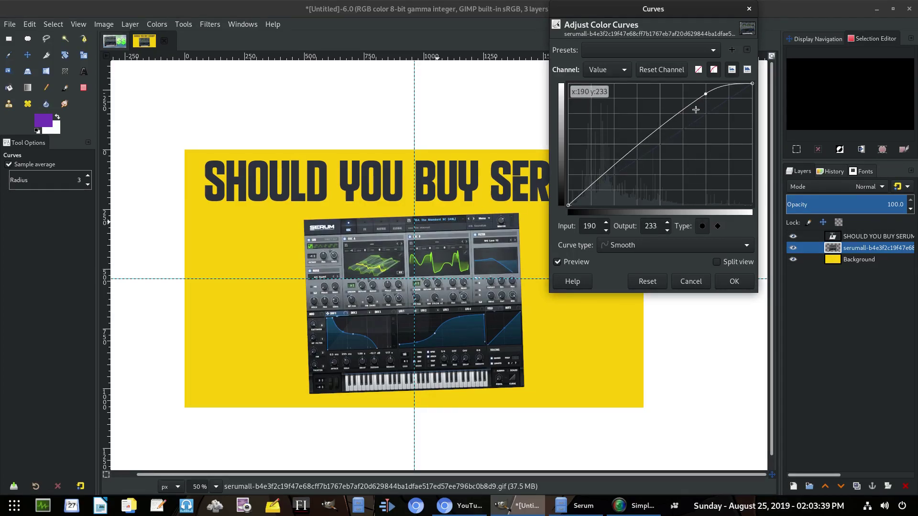
click(156, 25)
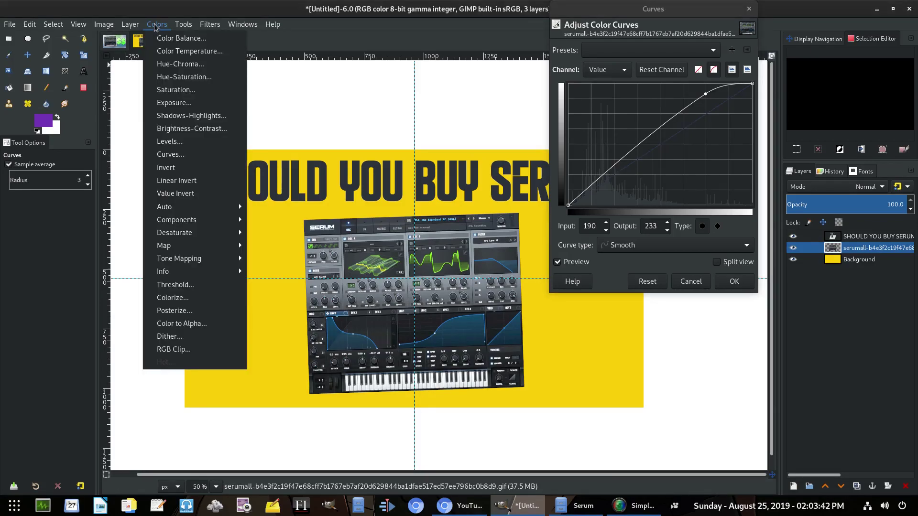
click(638, 21)
drag(705, 94, 704, 94)
drag(618, 168, 622, 171)
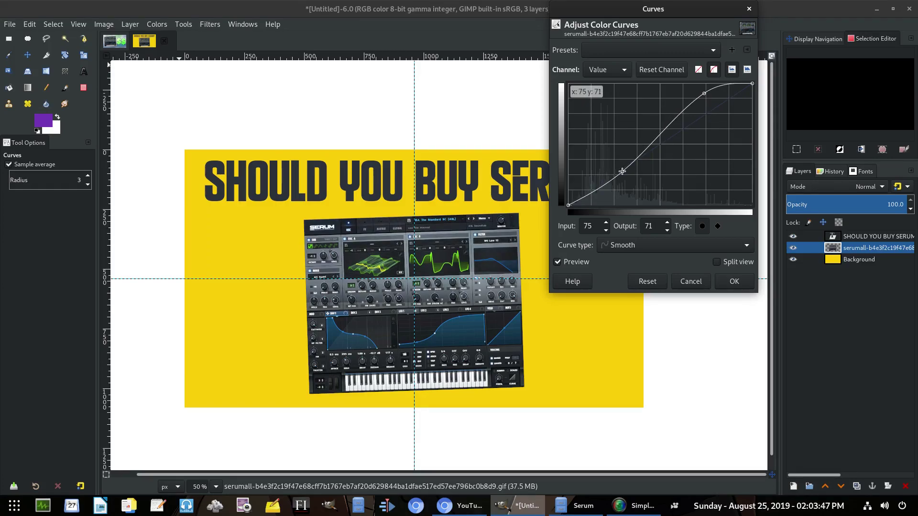
- Compare the Serum screenshot with and without the Curves preview and apply the adjustment
click(573, 263)
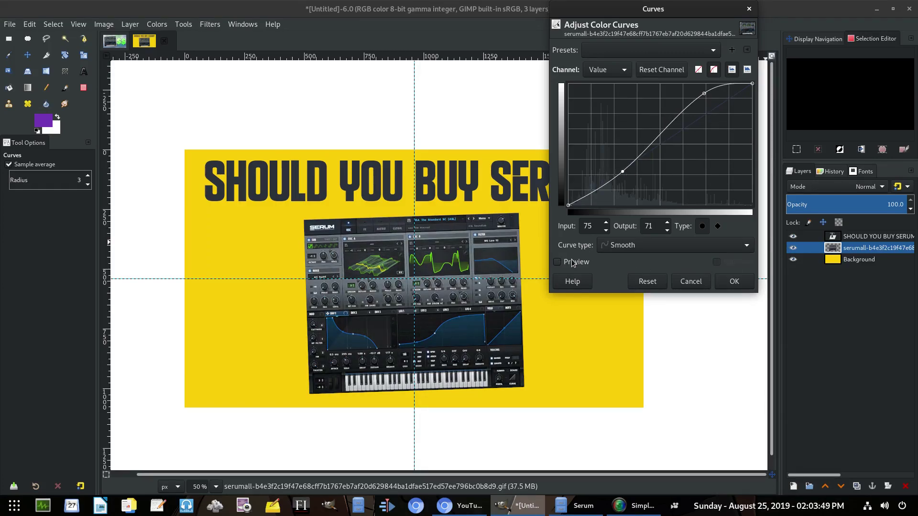
click(572, 263)
click(573, 263)
click(572, 262)
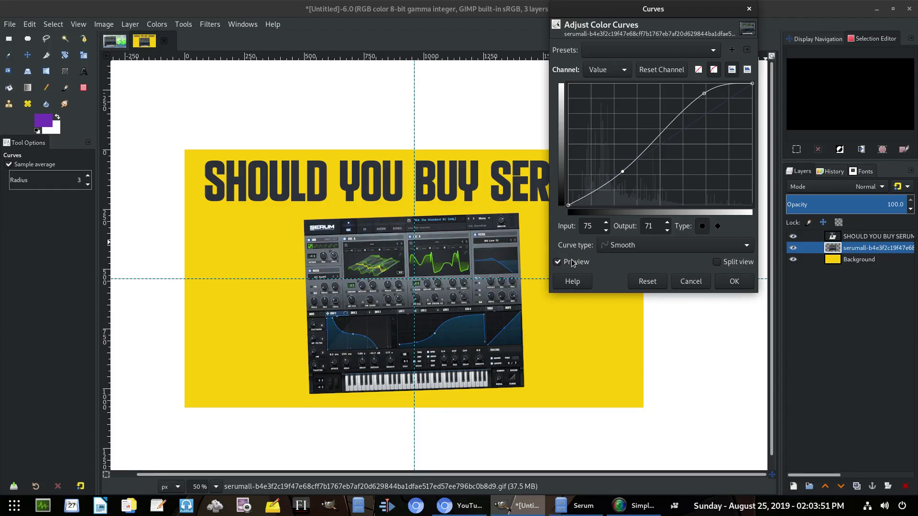
click(735, 282)
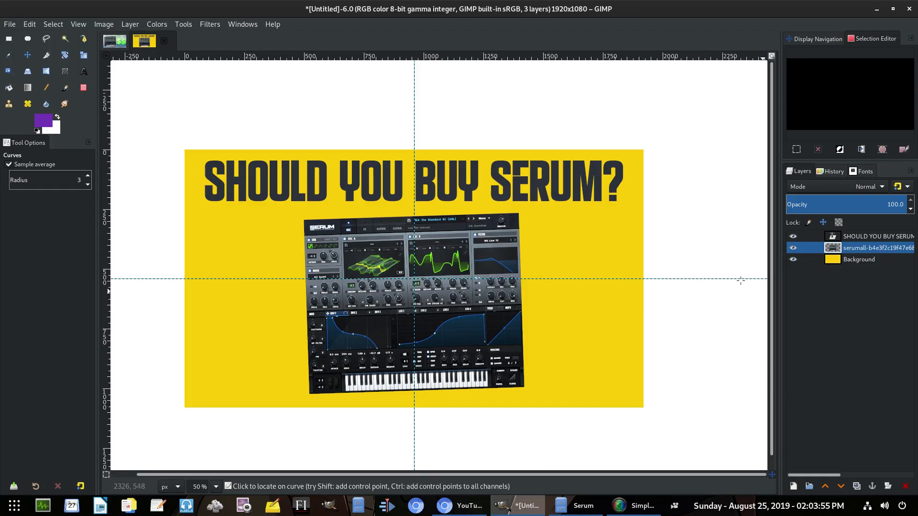
- Raise the Serum screenshot's saturation to 100 with Hue-Saturation
click(157, 24)
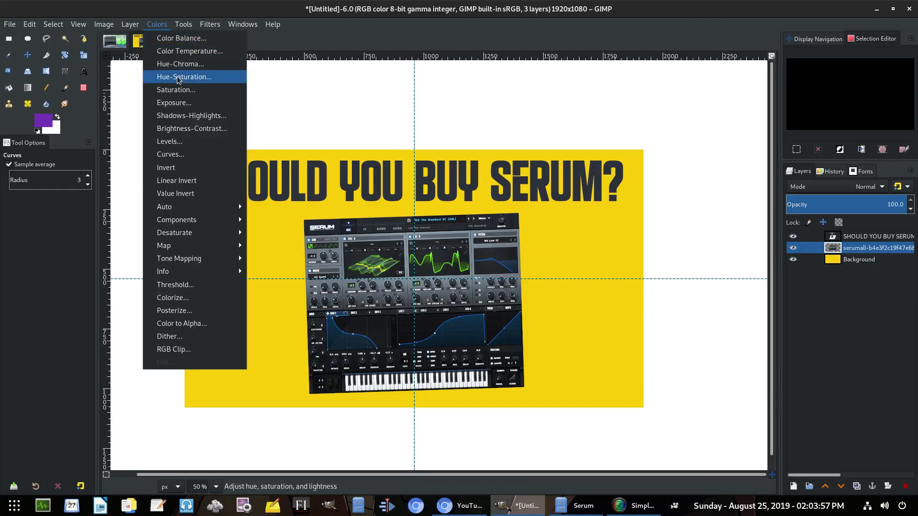
click(191, 76)
scroll(399, 349, up, 3)
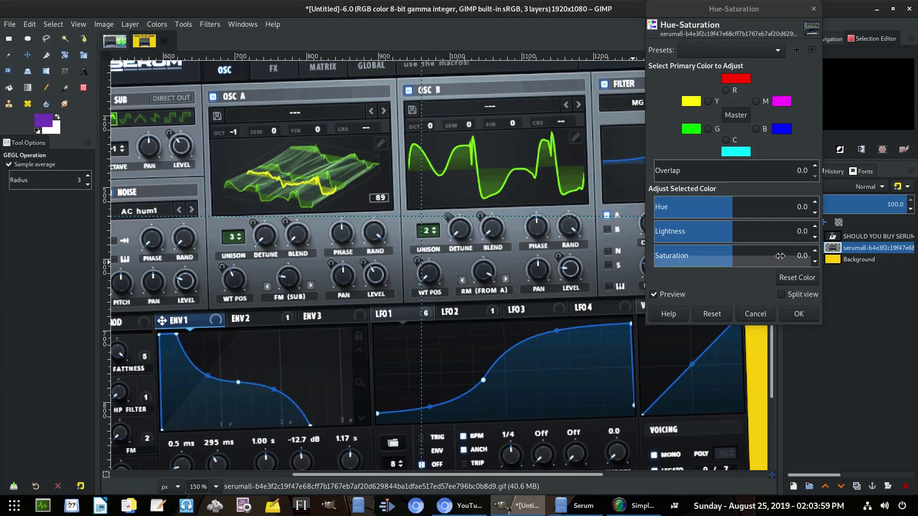
click(772, 255)
drag(773, 255, 819, 252)
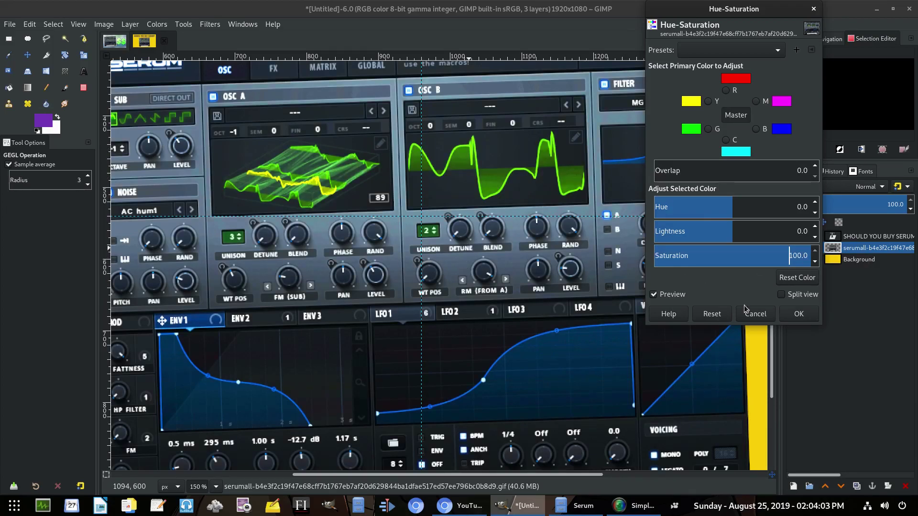
click(787, 314)
- Remove the horizontal and vertical center guides from the image
scroll(560, 244, down, 6)
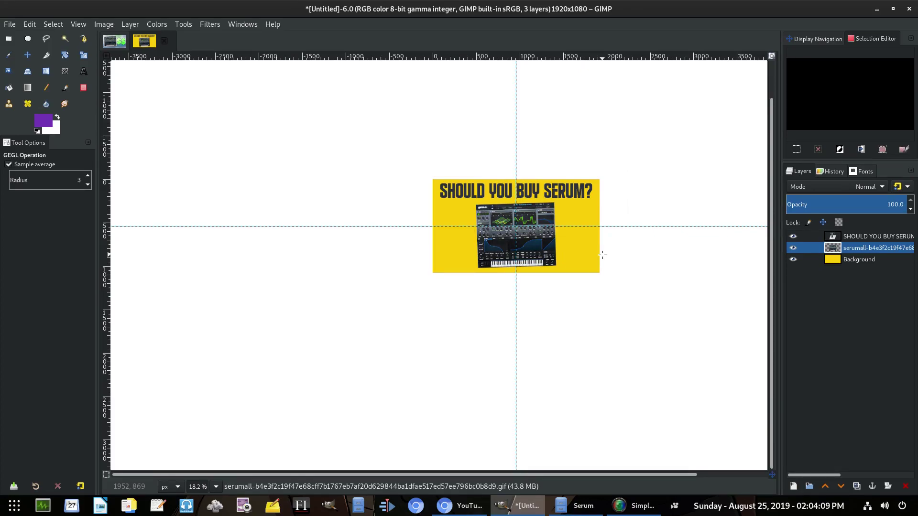
drag(566, 256, 545, 268)
click(28, 56)
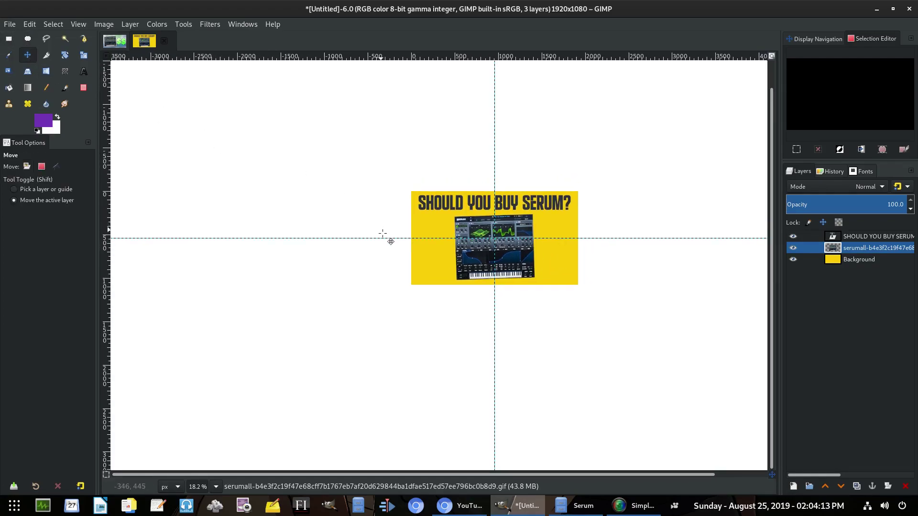
key(shift)
drag(386, 238, 478, 55)
drag(493, 106, 106, 106)
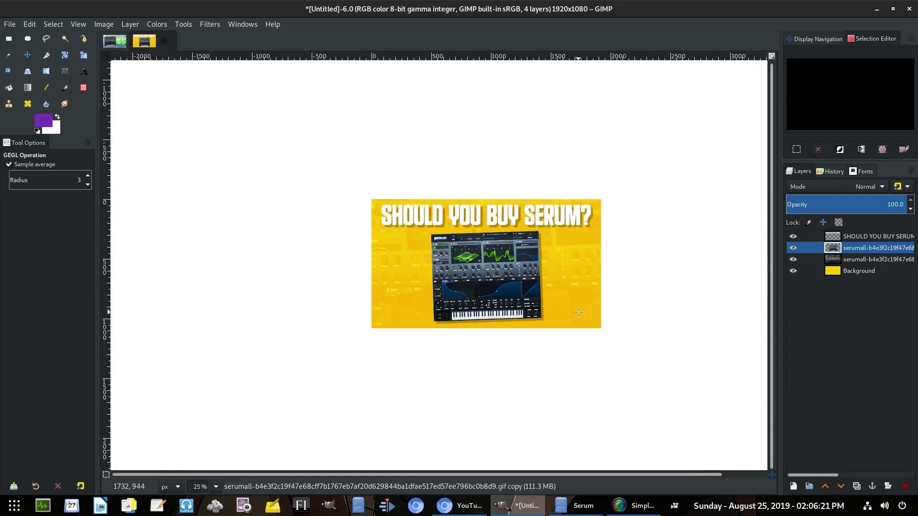
- Review the yellow "SHOULD YOU BUY SERUM?" thumbnail and compare it with the green "$$" thumbnail
scroll(579, 312, up, 1)
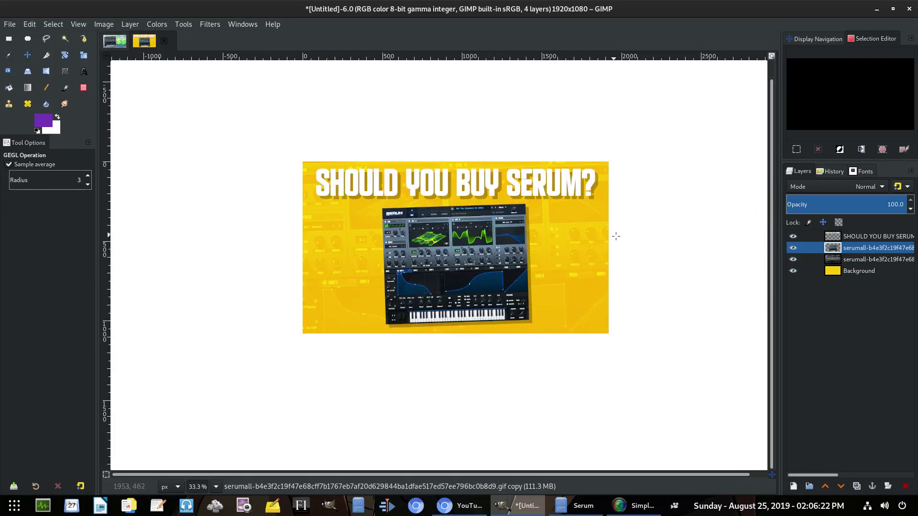
scroll(645, 267, up, 1)
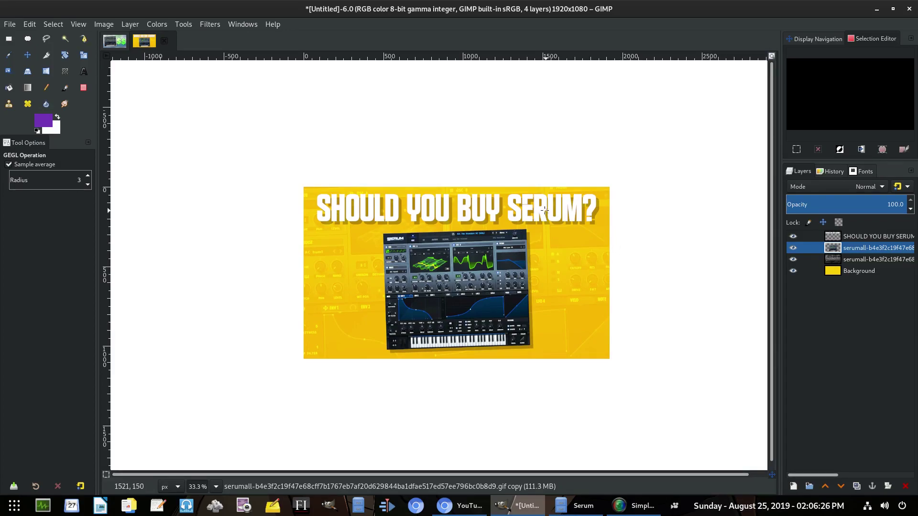
click(119, 48)
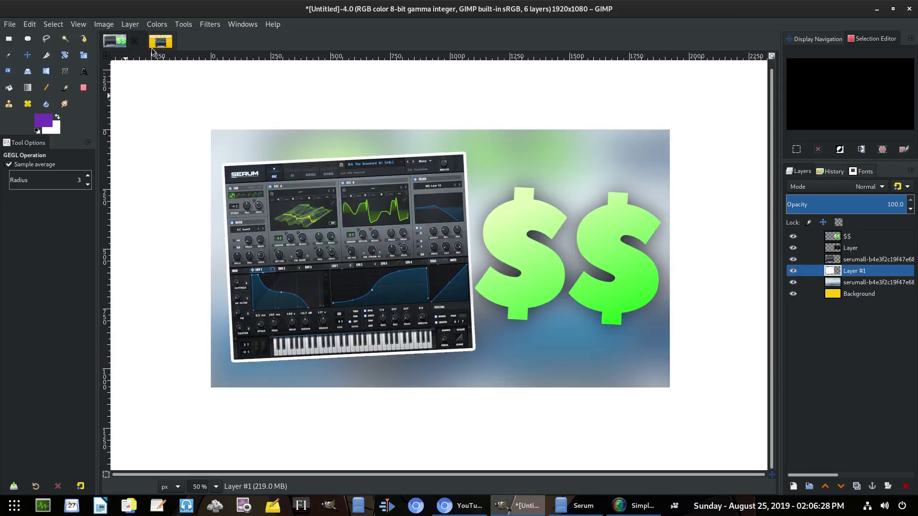
click(154, 47)
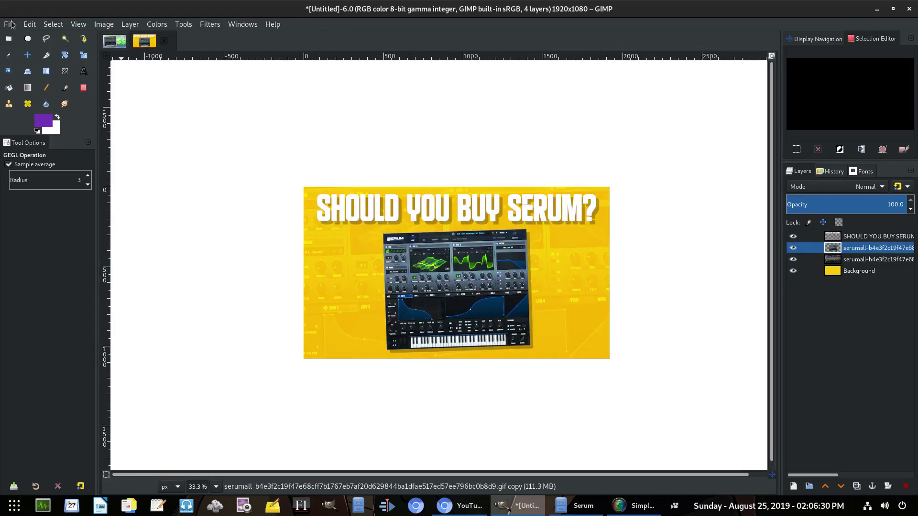
- Create another new 1920 × 1080 px image
click(11, 24)
click(22, 36)
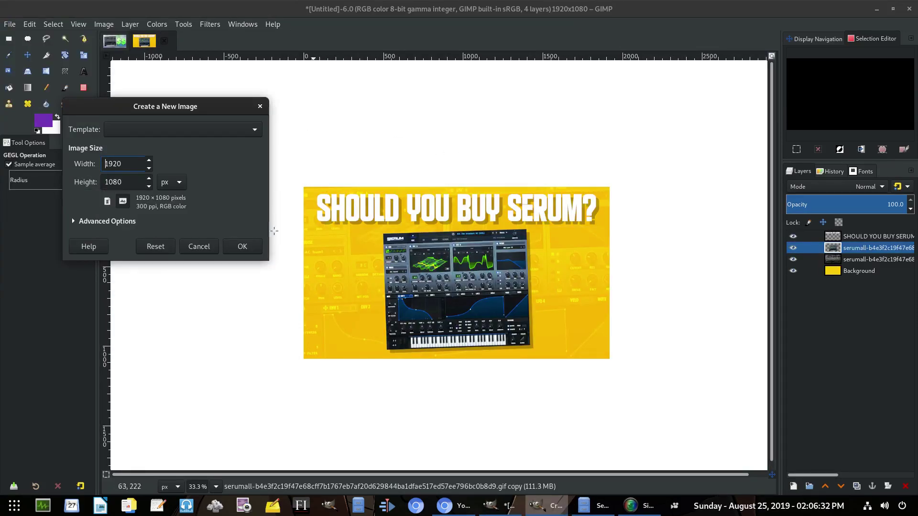
click(239, 249)
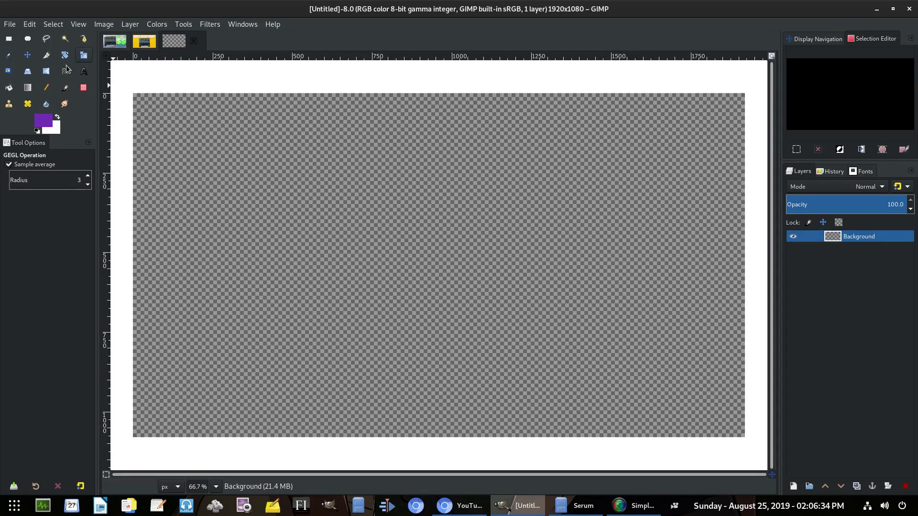
- Fill the new image's background with yellow and scale the added Serum screenshot with its aspect ratio kept
click(44, 122)
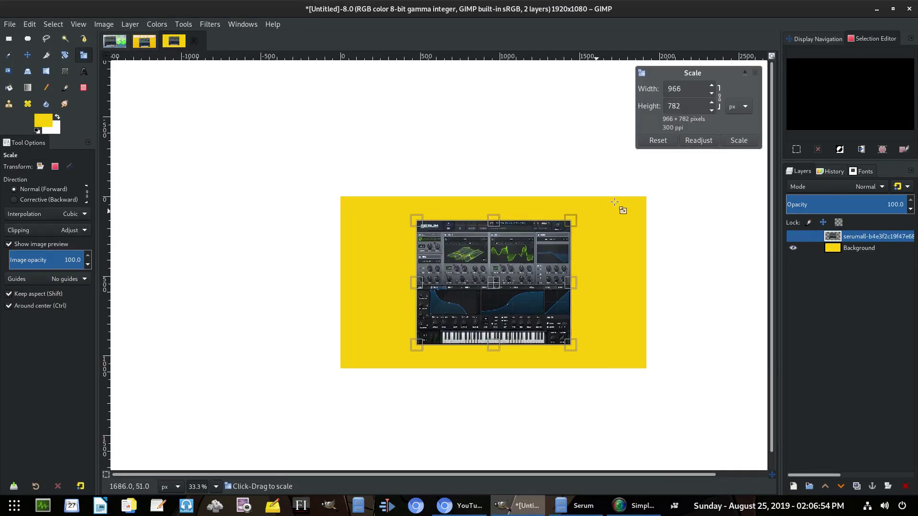
drag(642, 199, 620, 193)
click(739, 140)
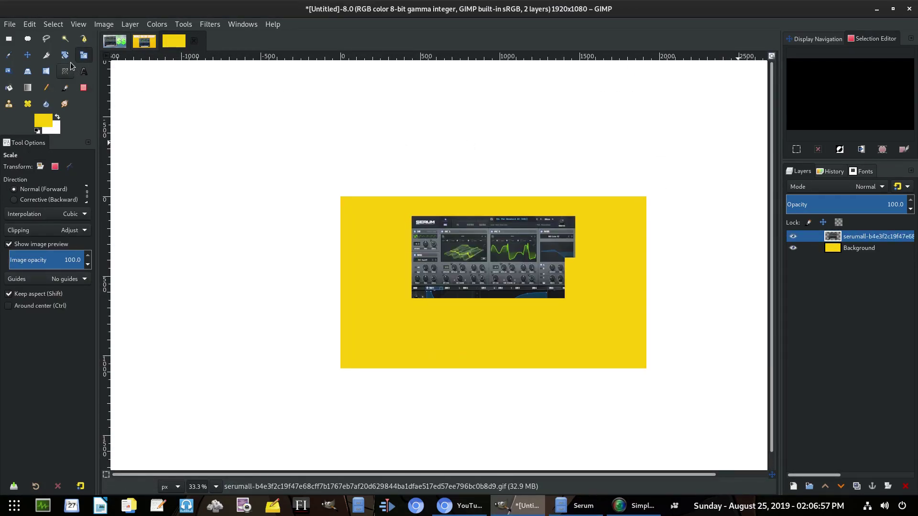
- Rotate the Serum screenshot by -2.39 degrees around its center
click(65, 55)
drag(654, 242, 653, 223)
click(739, 159)
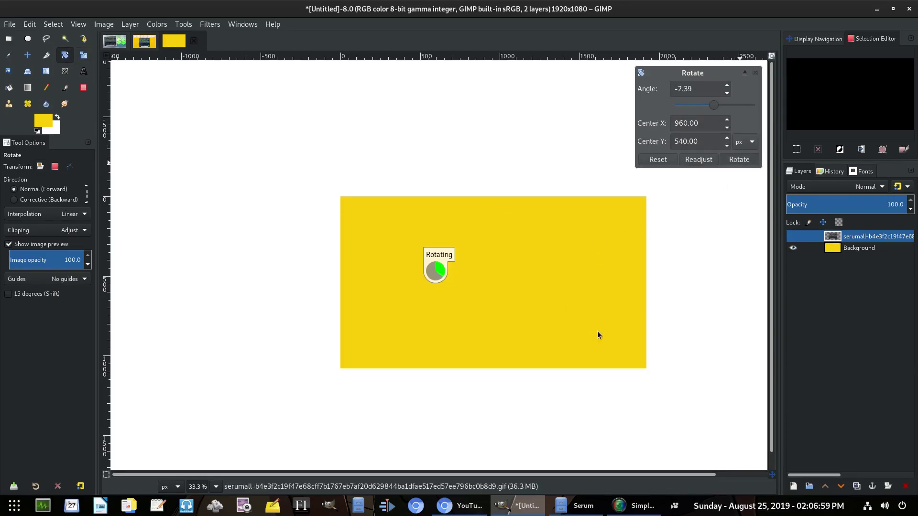
- Move the rotated Serum screenshot to the left half of the yellow canvas
key(m)
scroll(523, 271, up, 1)
scroll(522, 272, up, 1)
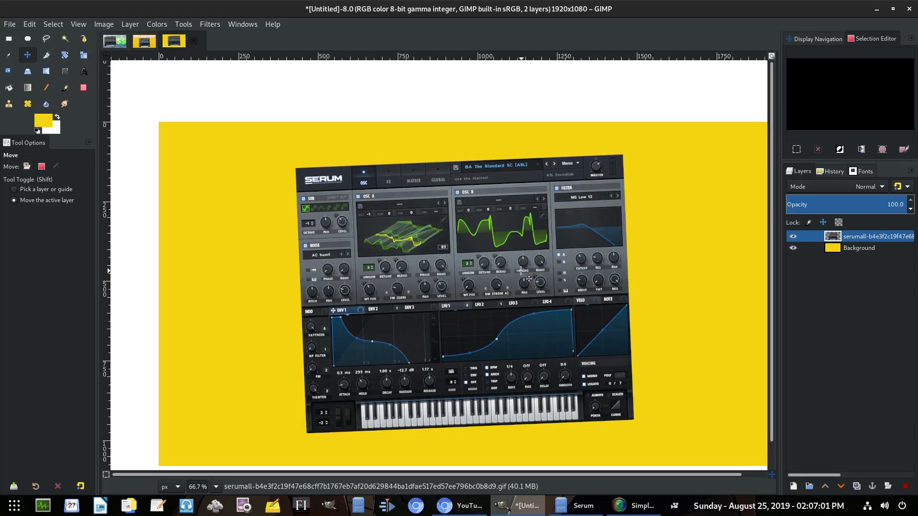
drag(504, 269, 390, 269)
scroll(575, 297, down, 1)
drag(577, 298, 530, 298)
drag(404, 309, 573, 306)
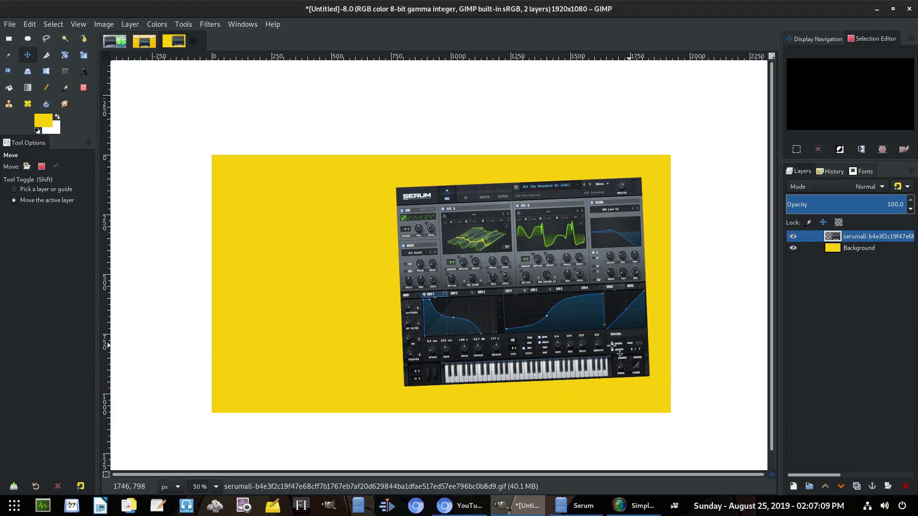
drag(539, 358, 387, 354)
drag(621, 358, 617, 360)
- Add the text "SHOULD" in the Educated Deers font at a size of 400 px
click(83, 71)
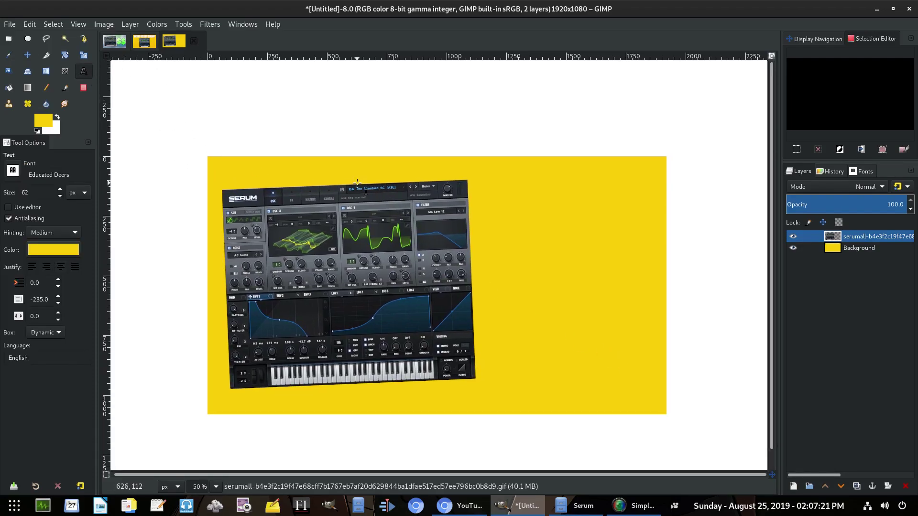
drag(357, 183, 626, 378)
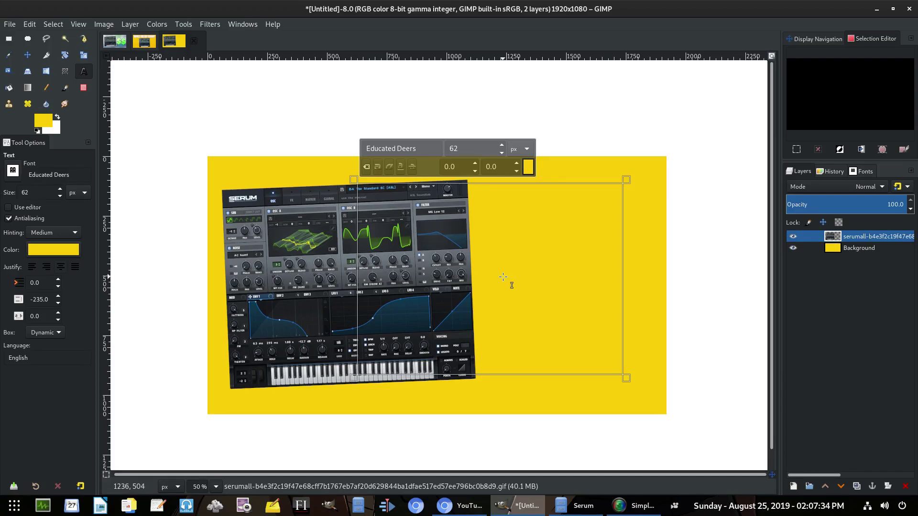
text(SHOULD)
drag(570, 188, 328, 186)
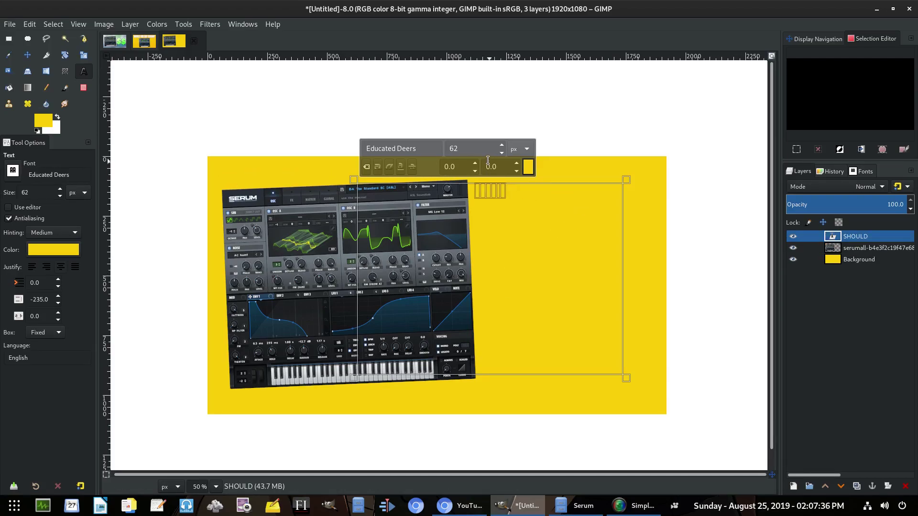
key(Return)
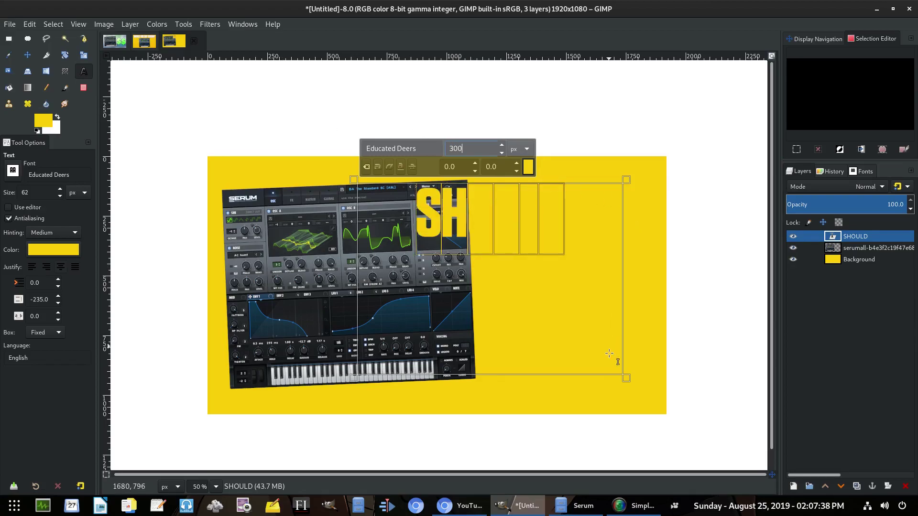
key(Return)
- Color the "SHOULD" text white and move it to the upper-right area of the canvas
click(529, 166)
click(572, 238)
click(612, 268)
click(626, 379)
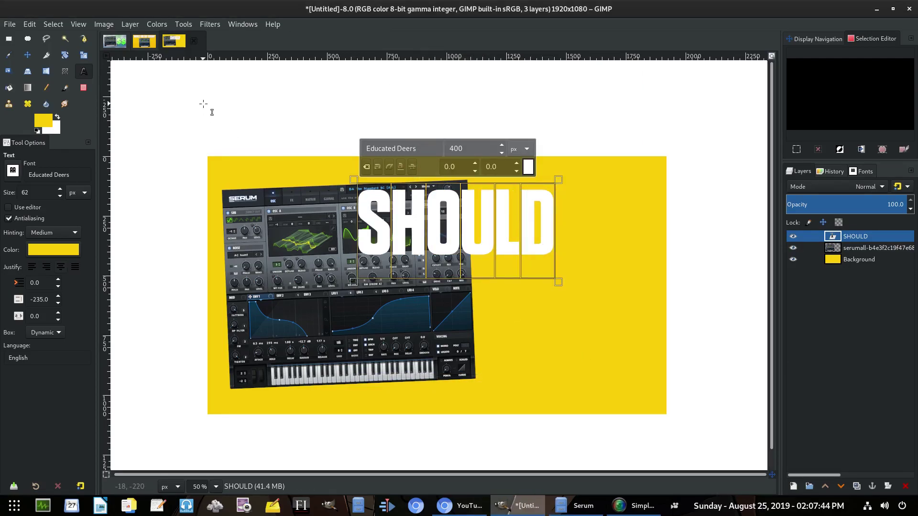
click(28, 56)
drag(447, 238, 545, 228)
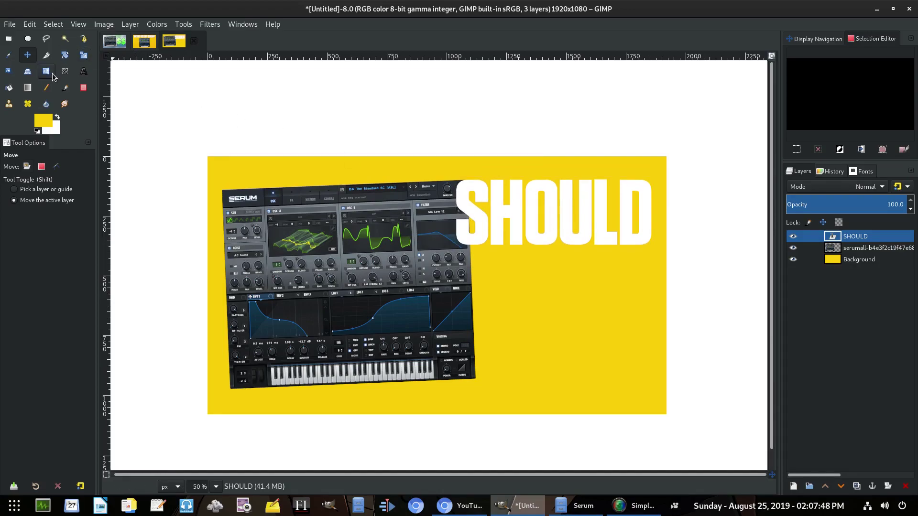
- Reduce the "SHOULD" text to 350 px and move it clear of the Serum screenshot
click(83, 71)
click(548, 207)
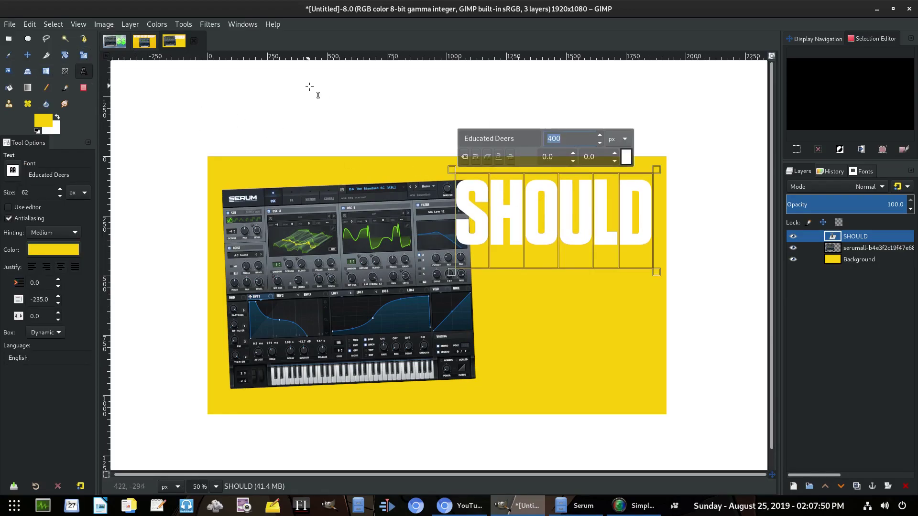
key(Return)
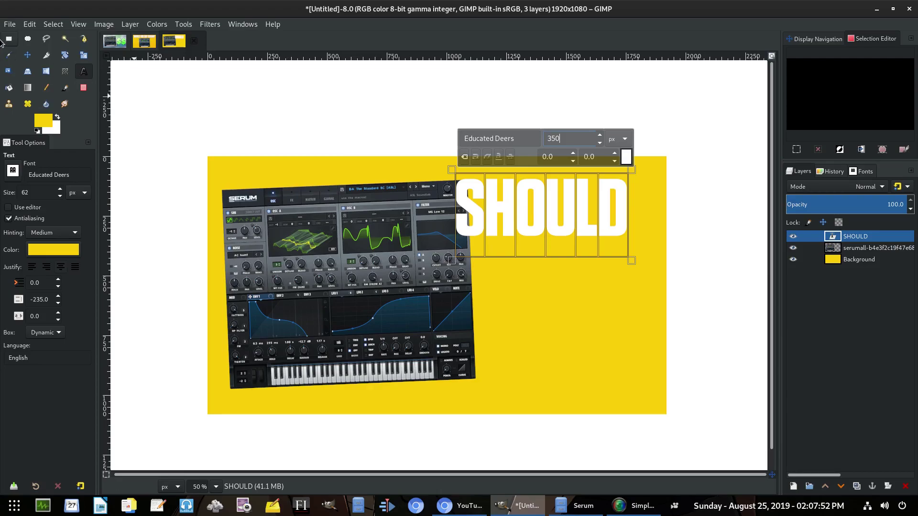
key(m)
drag(390, 252, 439, 260)
key(Escape)
- Duplicate the "SHOULD" text layer and move the copy below the original
right_click(849, 236)
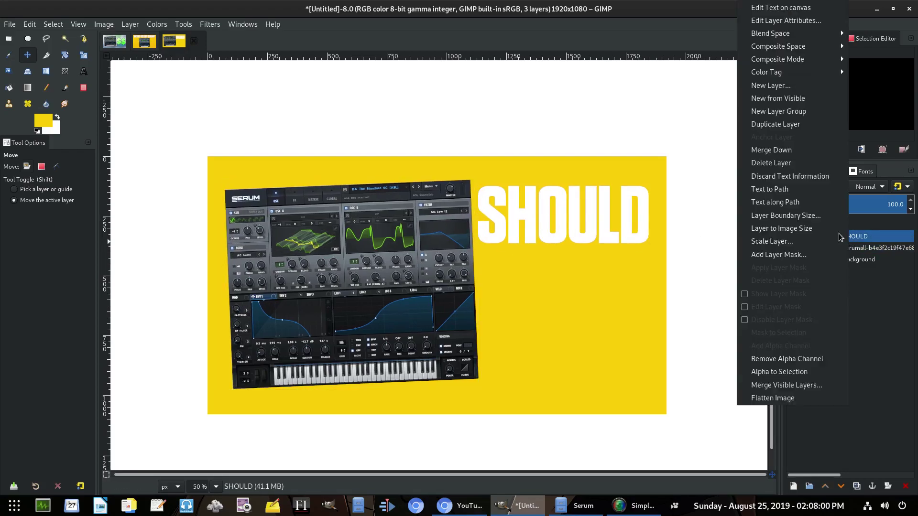
click(775, 124)
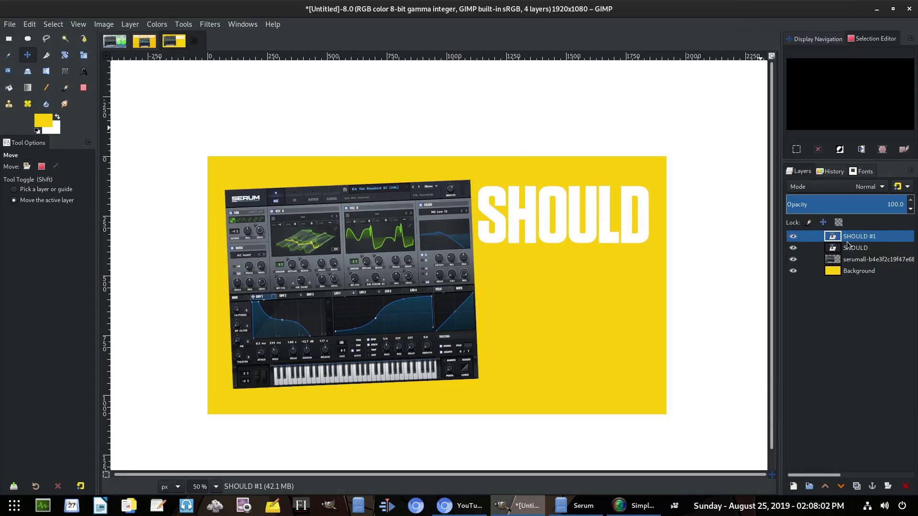
drag(560, 220, 684, 295)
- Change the duplicated text to "YOU" and increase its font size
key(t)
text(YOU)
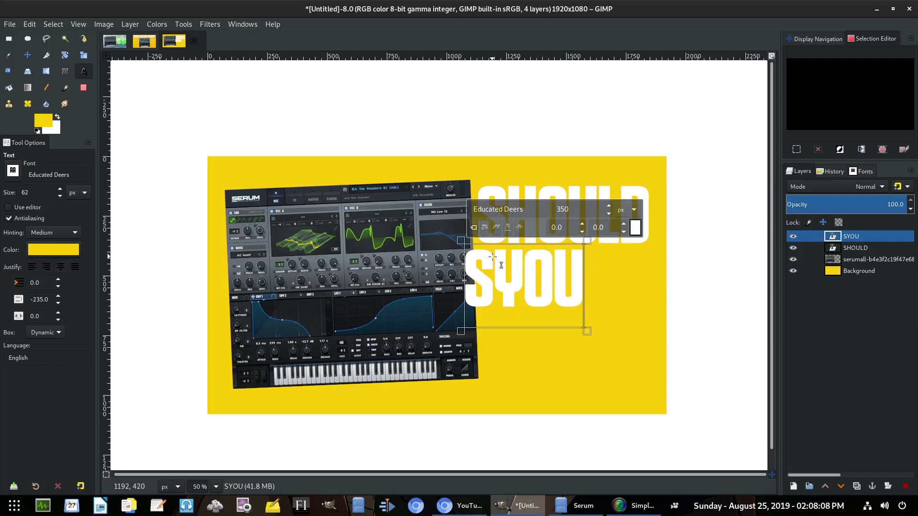
click(492, 257)
key(BackSpace)
click(609, 207)
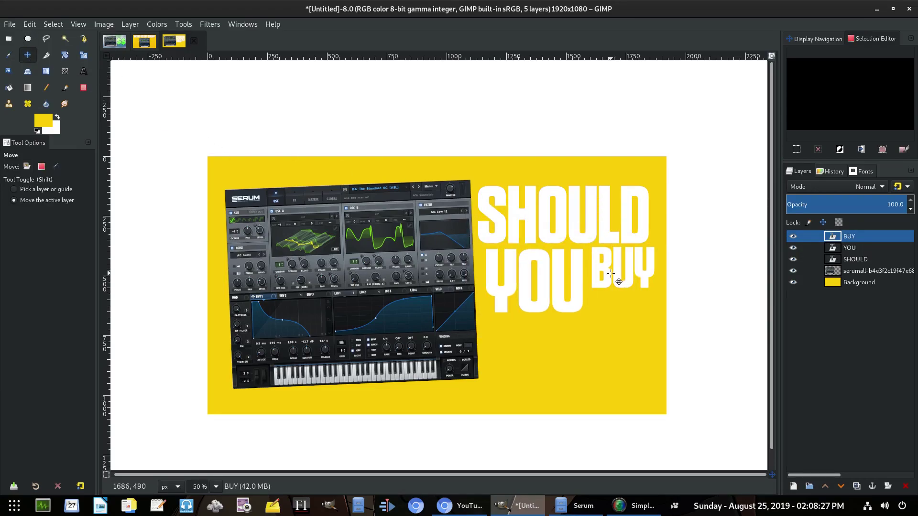
- Position the smaller "BUY" text beside the "YOU" text
drag(611, 272, 610, 275)
scroll(605, 276, down, 2)
key(minus)
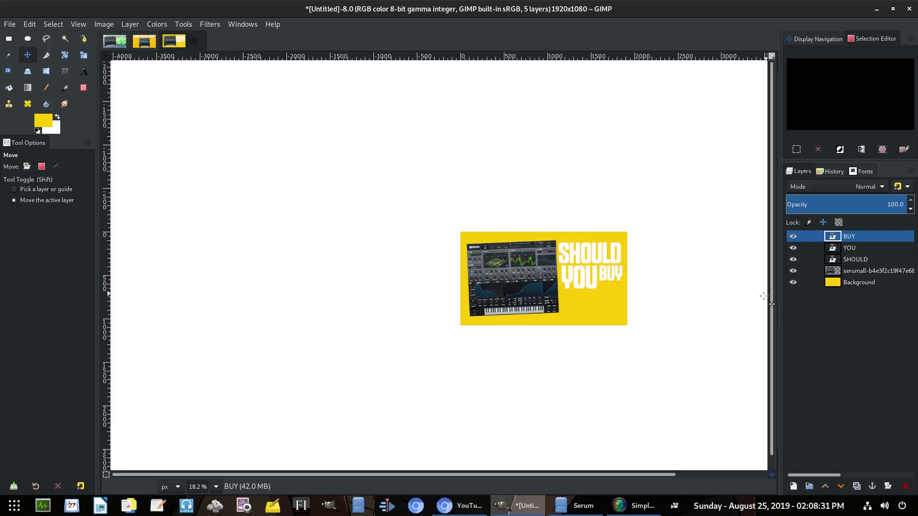
- Rotate the "YOU" and "BUY" text layers slightly to give each word its own tilt
scroll(653, 282, up, 2)
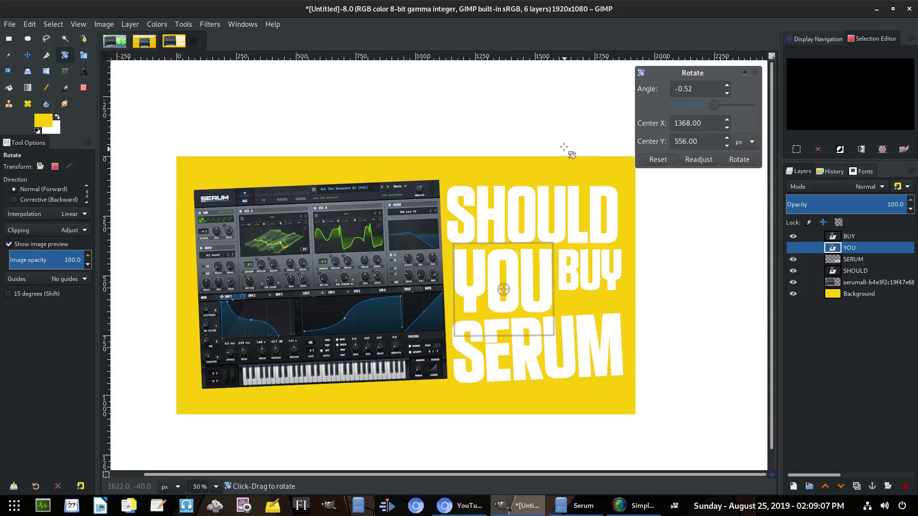
mouse_move(565, 145)
mouse_down()
mouse_move(575, 151)
mouse_move(570, 145)
mouse_up()
click(740, 159)
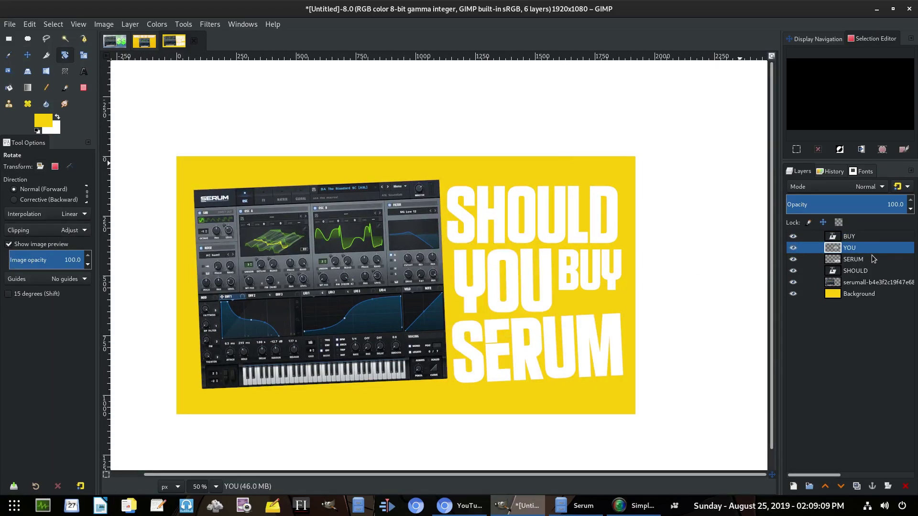
click(861, 236)
drag(718, 199, 732, 207)
key(Return)
- Enlarge the tilted "BUY" text slightly and reposition it beside "YOU"
key(m)
drag(600, 263, 602, 273)
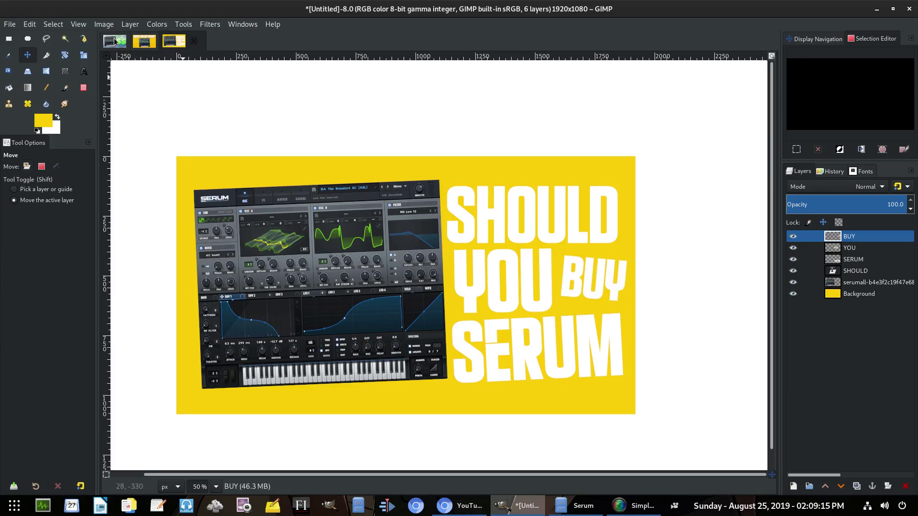
click(82, 55)
drag(557, 181, 553, 178)
click(738, 139)
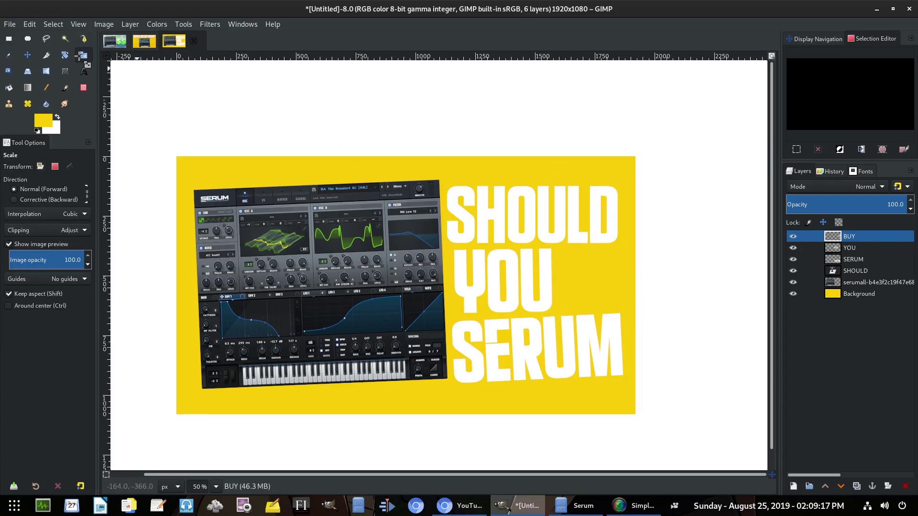
click(28, 56)
drag(624, 282, 623, 284)
- Rotate the "SHOULD" text layer slightly
click(856, 271)
click(65, 55)
drag(624, 142, 625, 139)
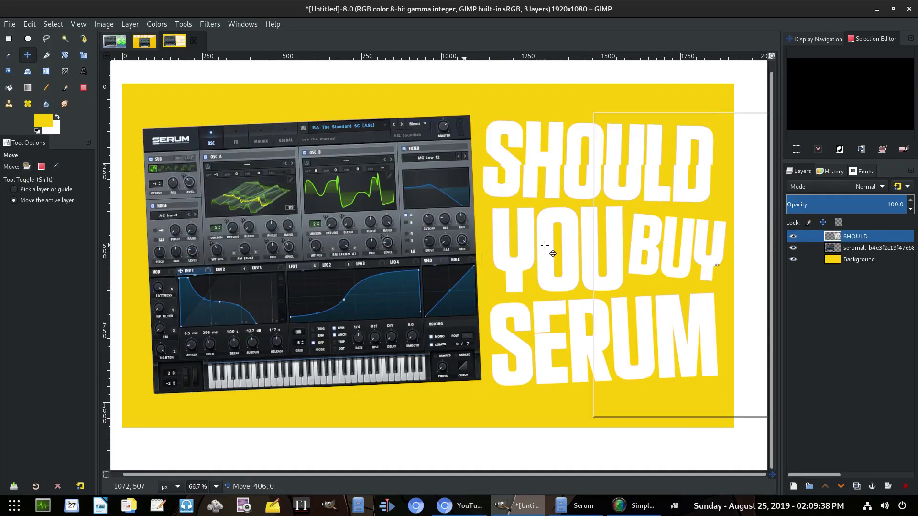
- Move the text block to the canvas's left half and the Serum screenshot to its right half
drag(549, 249, 9, 239)
drag(435, 266, 661, 266)
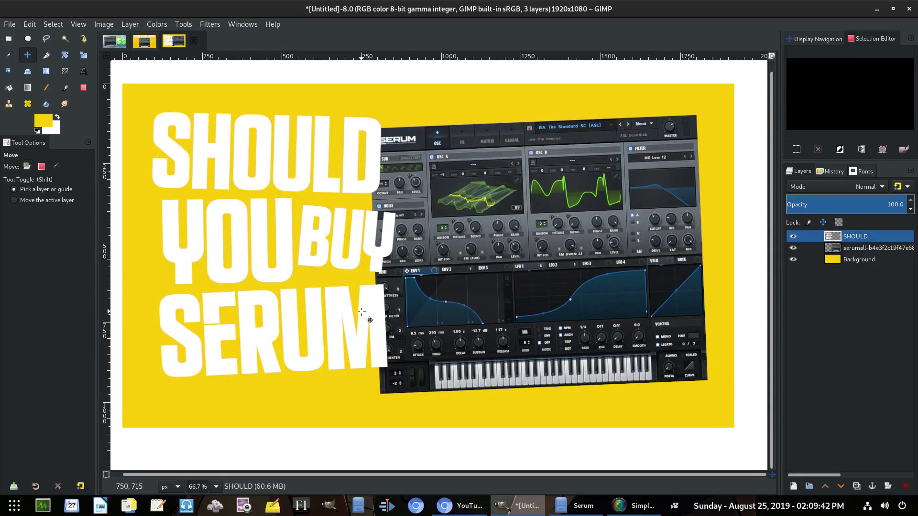
drag(362, 313, 343, 323)
drag(530, 305, 543, 308)
drag(360, 264, 369, 265)
scroll(376, 265, down, 4)
scroll(373, 270, up, 3)
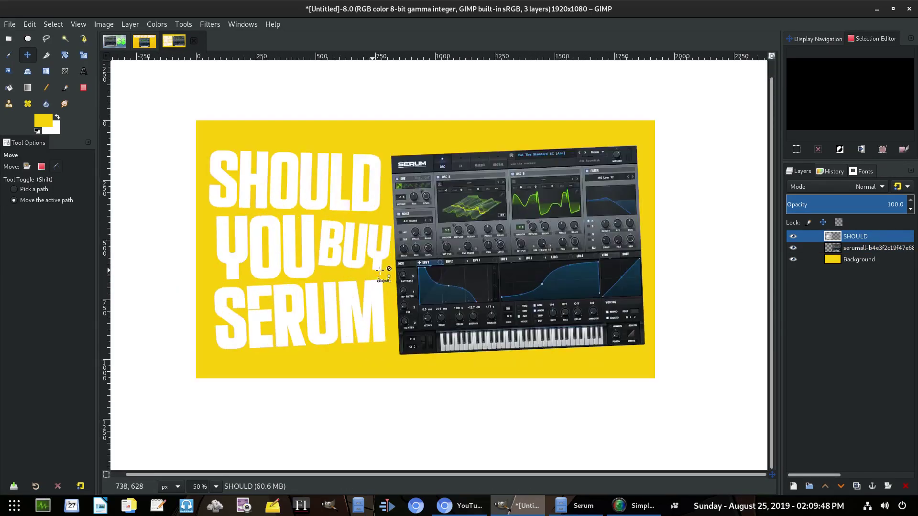
drag(488, 254, 489, 253)
scroll(488, 251, down, 1)
scroll(489, 251, down, 1)
scroll(489, 250, up, 1)
- Rotate the Serum screenshot clockwise so it tilts the opposite way
click(846, 248)
click(64, 55)
drag(416, 135, 425, 140)
click(740, 162)
key(m)
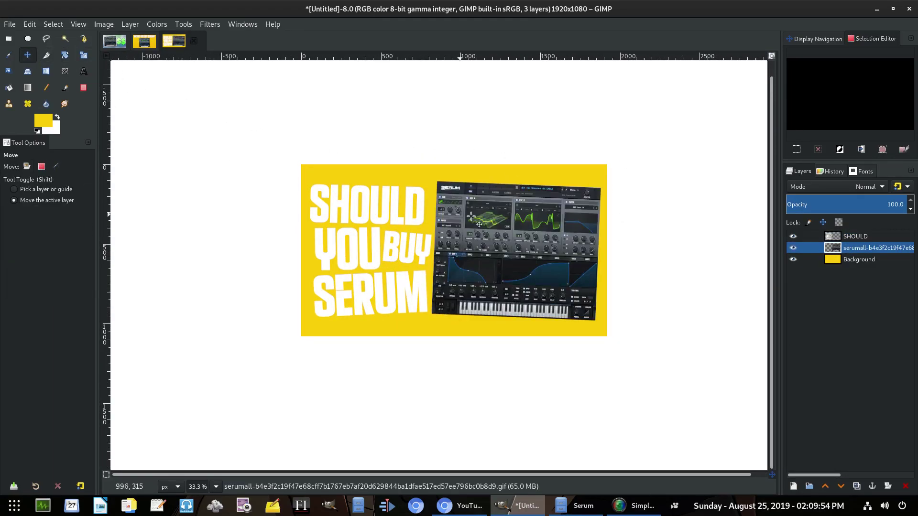
- Nudge the Serum screenshot and the text block to leave balanced spacing between them and the canvas edges
scroll(472, 216, up, 1)
drag(501, 232, 490, 228)
click(402, 262)
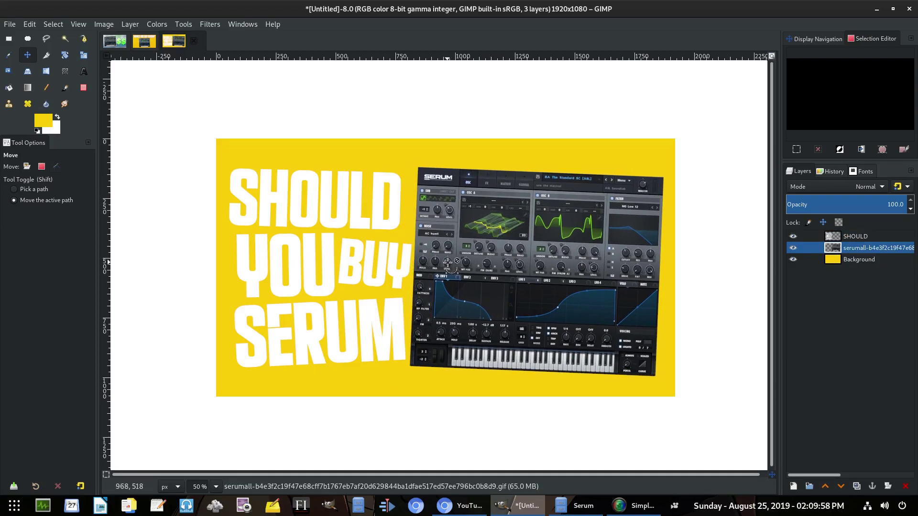
scroll(448, 262, down, 3)
scroll(409, 264, up, 3)
drag(412, 261, 411, 261)
drag(573, 260, 574, 260)
scroll(605, 290, right, 2)
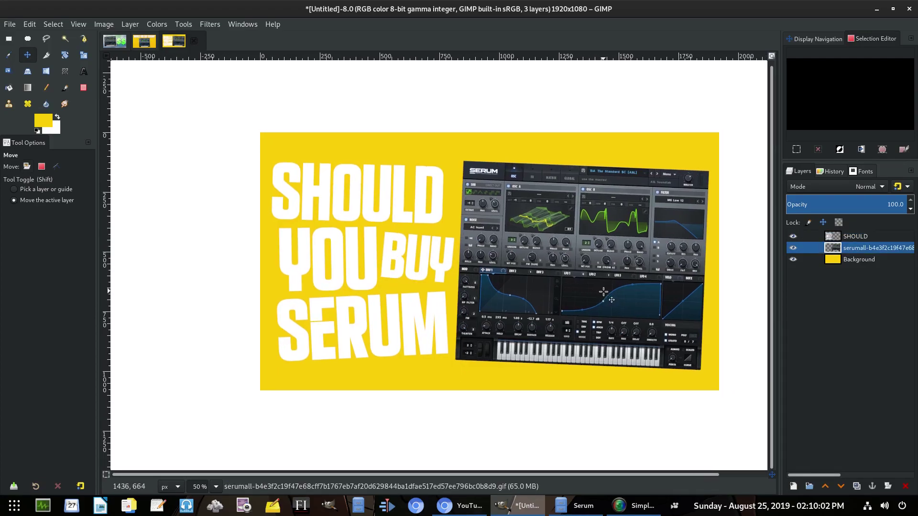
scroll(714, 233, right, 3)
- Increase the Serum screenshot's contrast with a Curves adjustment
click(156, 25)
click(207, 156)
drag(715, 107, 715, 96)
drag(645, 149, 625, 171)
click(736, 280)
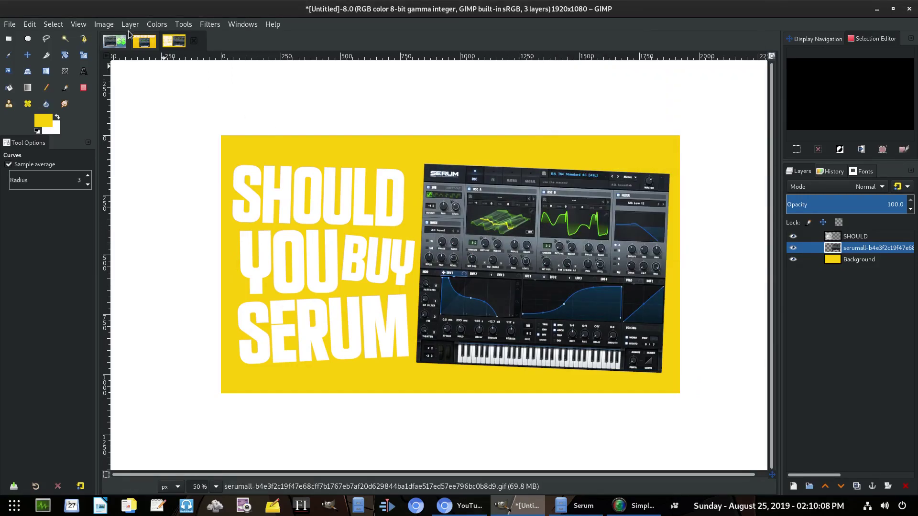
- Raise the Serum screenshot's saturation with Hue-Saturation
click(156, 24)
click(184, 74)
drag(737, 262, 839, 258)
click(791, 316)
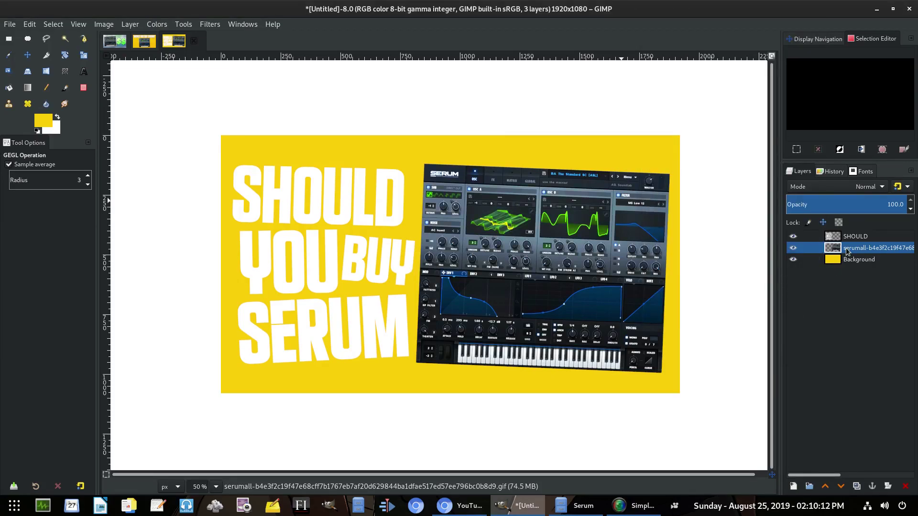
- Place a duplicate of the Serum screenshot layer, scaled to 2655 × 2258 px, across the canvas
right_click(848, 252)
click(771, 111)
key(shift+s)
key(minus)
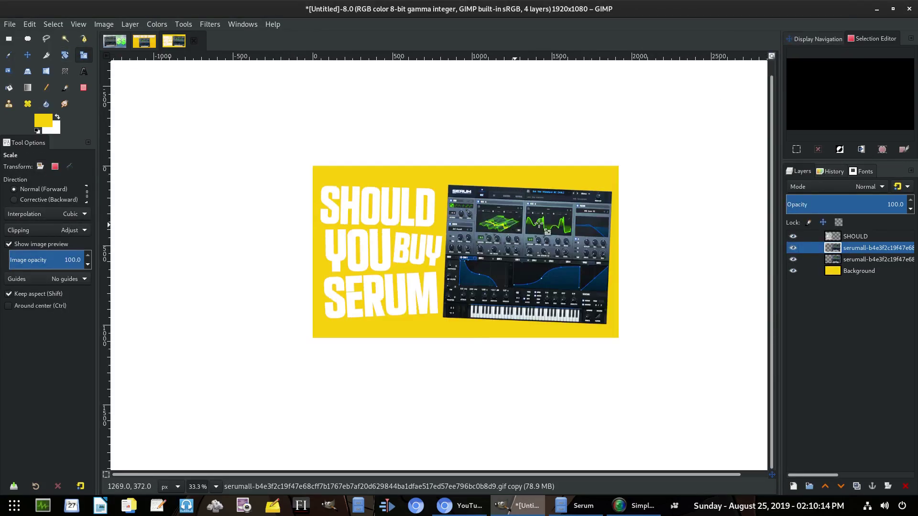
drag(550, 222, 694, 181)
click(729, 142)
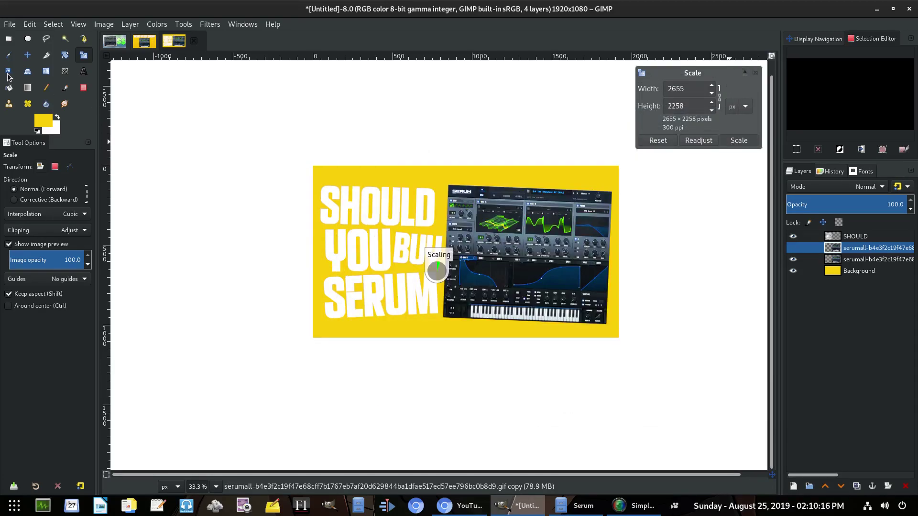
key(m)
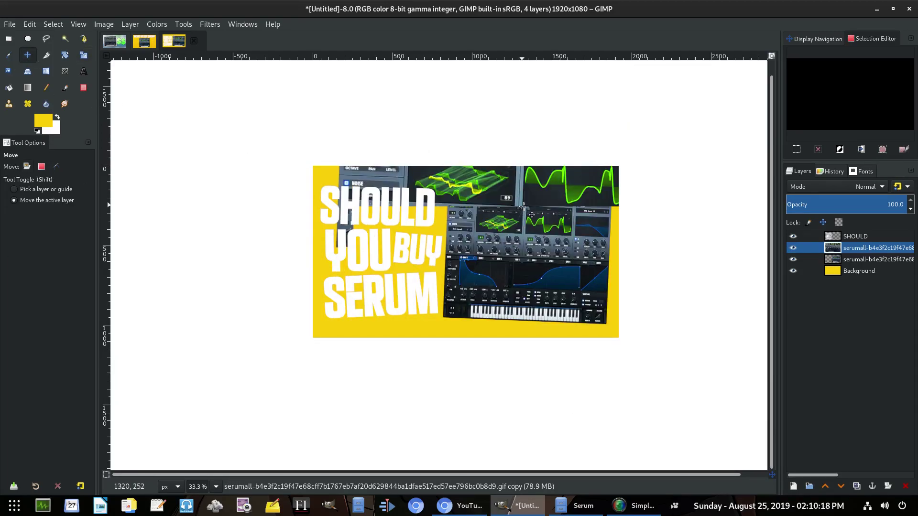
drag(534, 228, 472, 234)
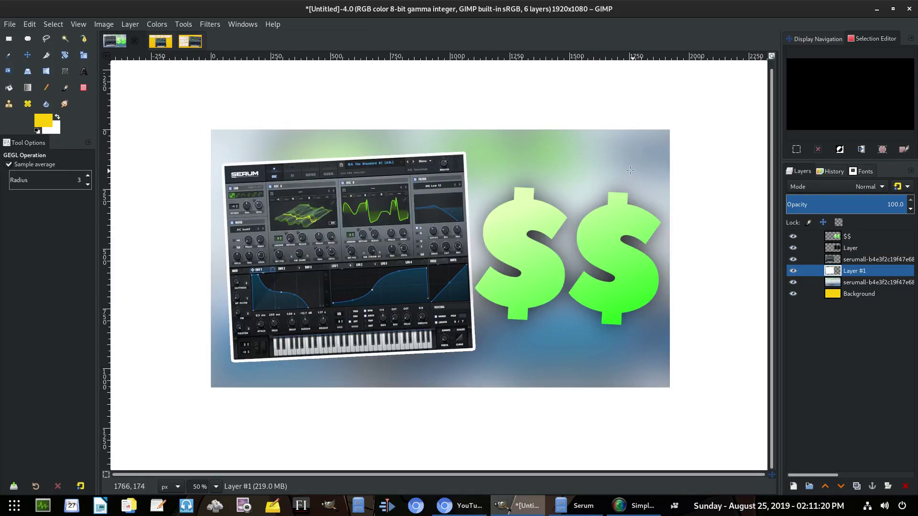
- Compare the green "$$" thumbnail with the two yellow "SHOULD YOU BUY SERUM" thumbnails
click(160, 42)
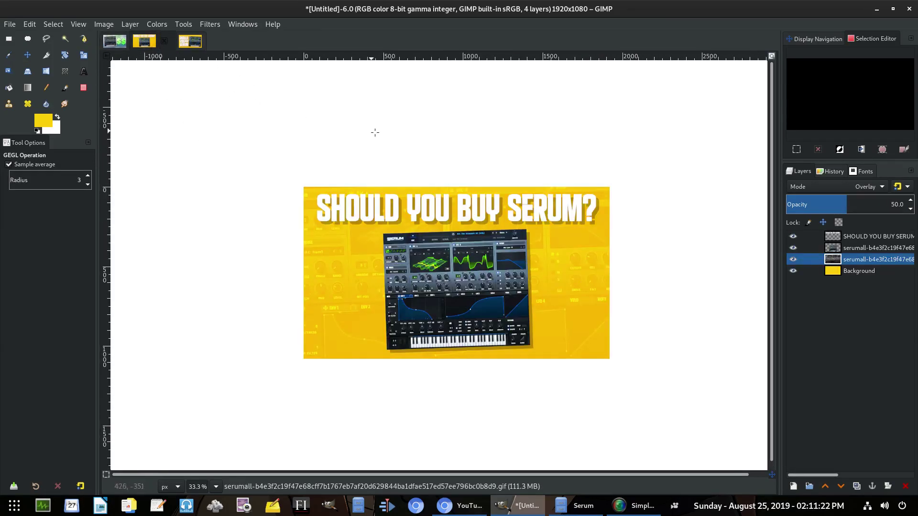
scroll(527, 286, down, 4)
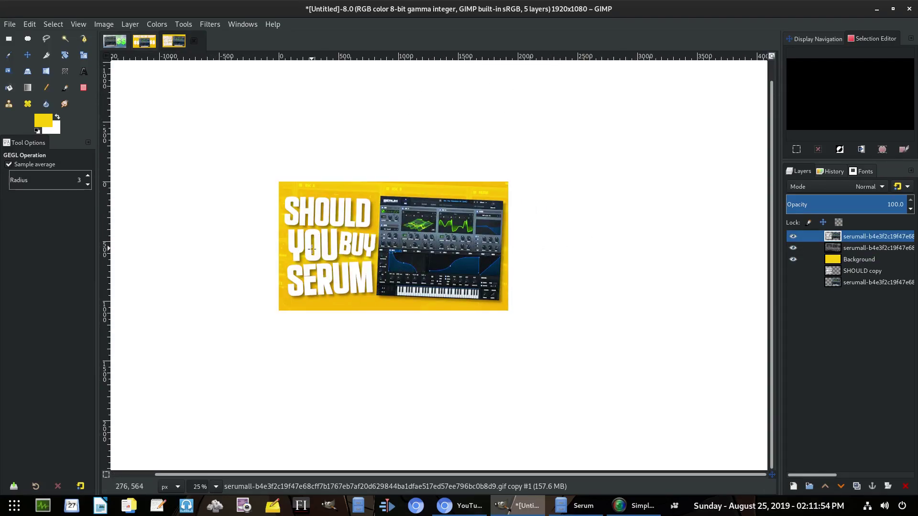
- Start a Hue-Saturation adjustment on the yellow Background layer, trying a hue of -149.3 and lowering the saturation to -29.9
scroll(352, 289, up, 2)
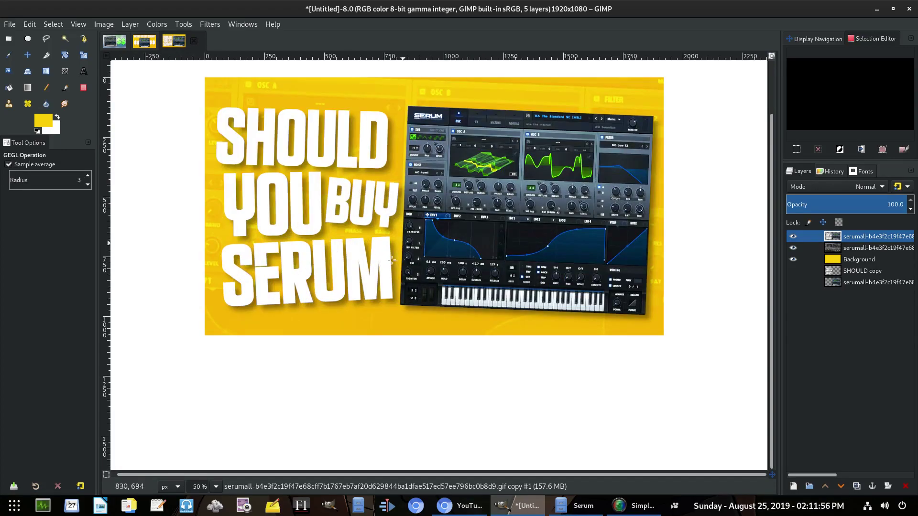
scroll(571, 298, down, 1)
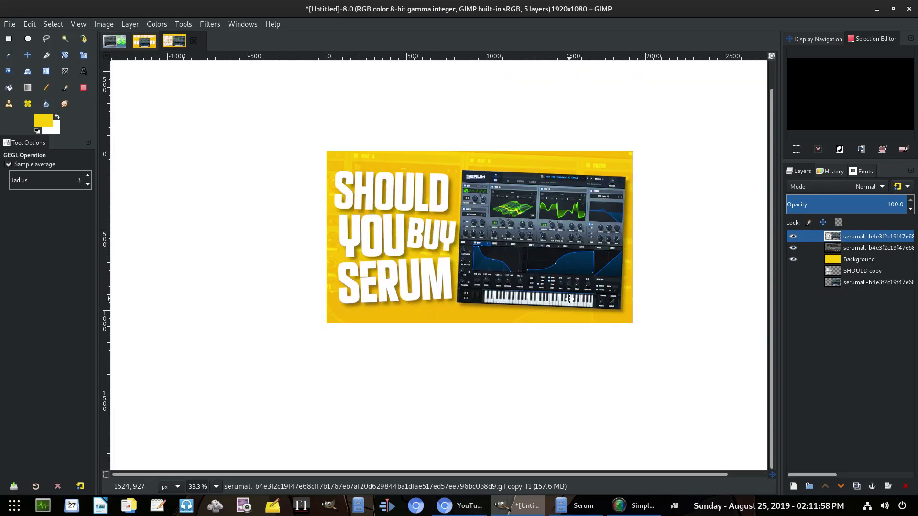
scroll(571, 298, down, 1)
scroll(539, 310, down, 1)
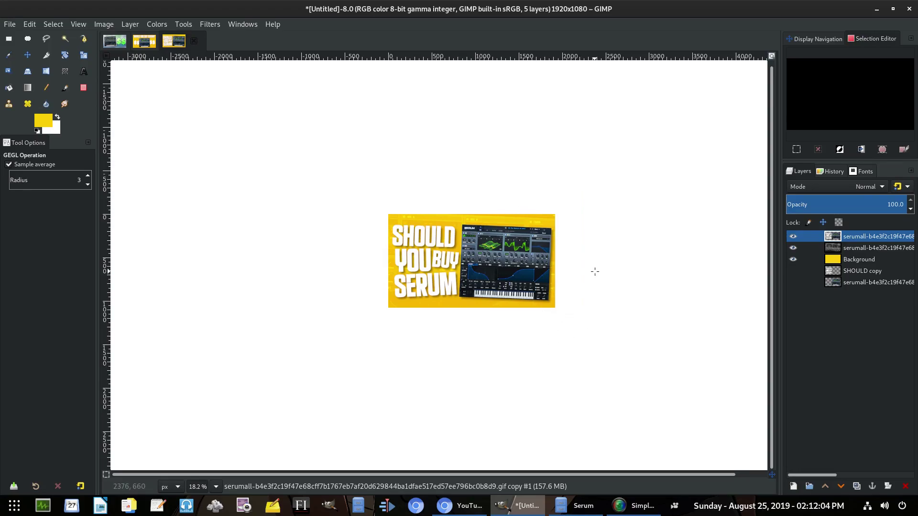
click(894, 261)
click(157, 24)
click(184, 76)
drag(697, 203, 667, 207)
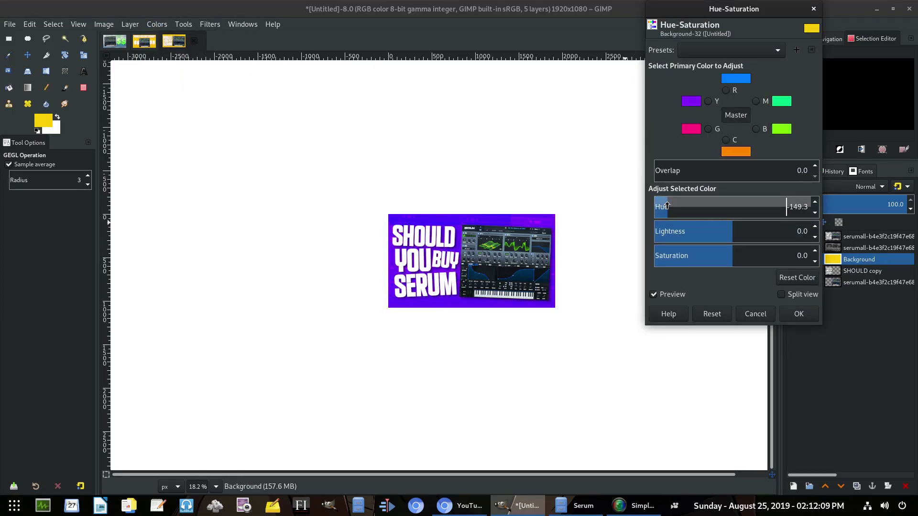
click(708, 249)
- Shift the Background layer's hue through purple and green to blue, settling at 146.0
click(770, 206)
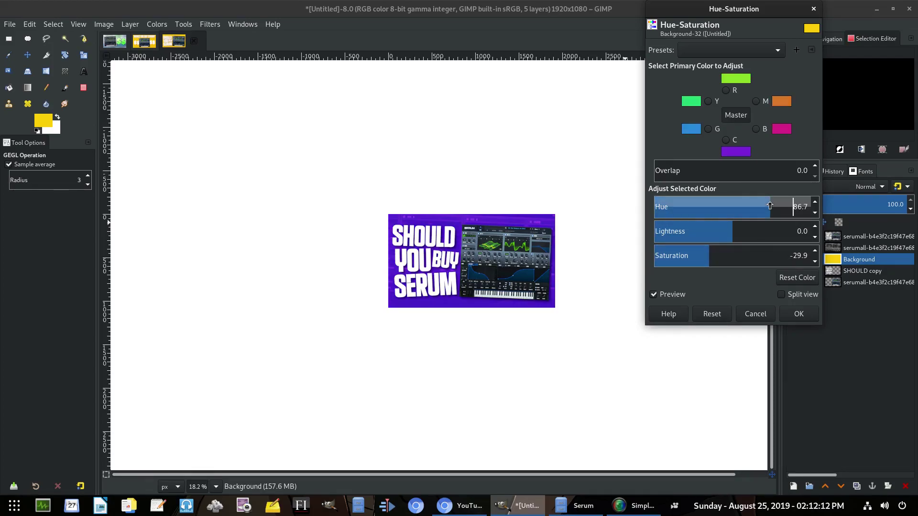
click(780, 204)
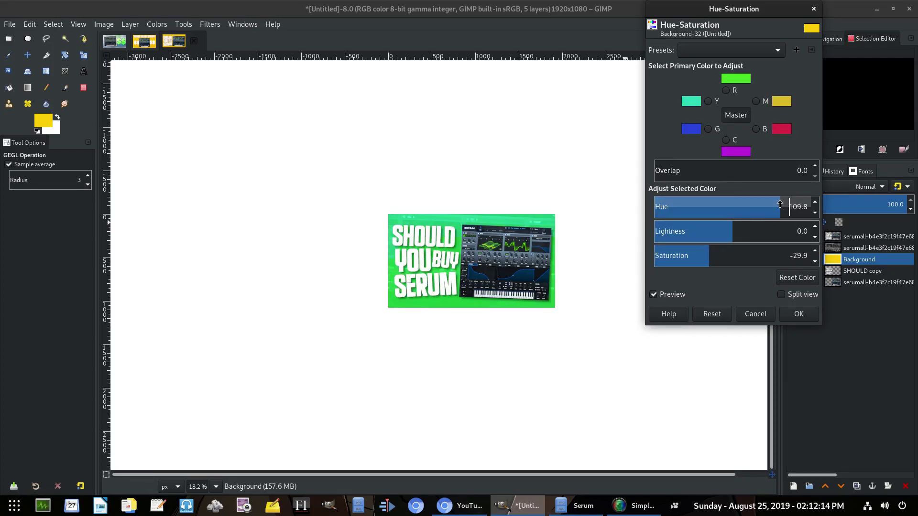
click(784, 204)
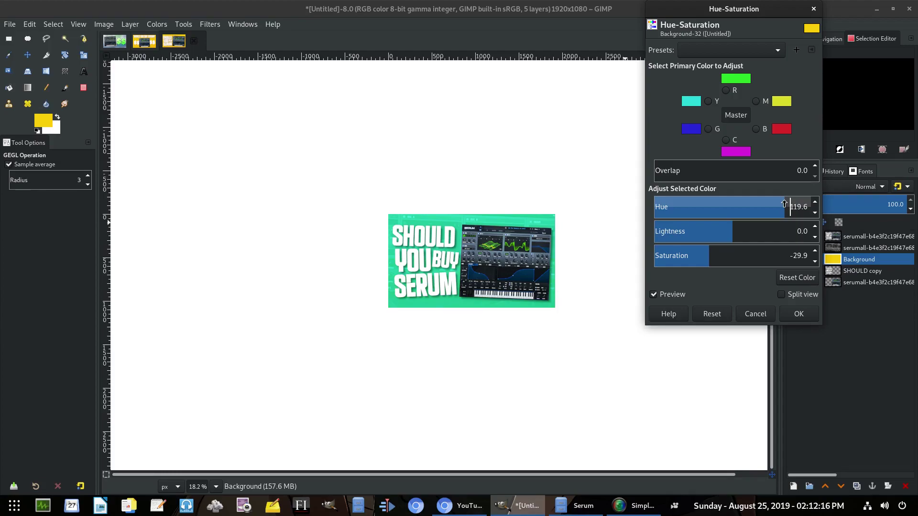
click(789, 204)
click(797, 204)
click(792, 204)
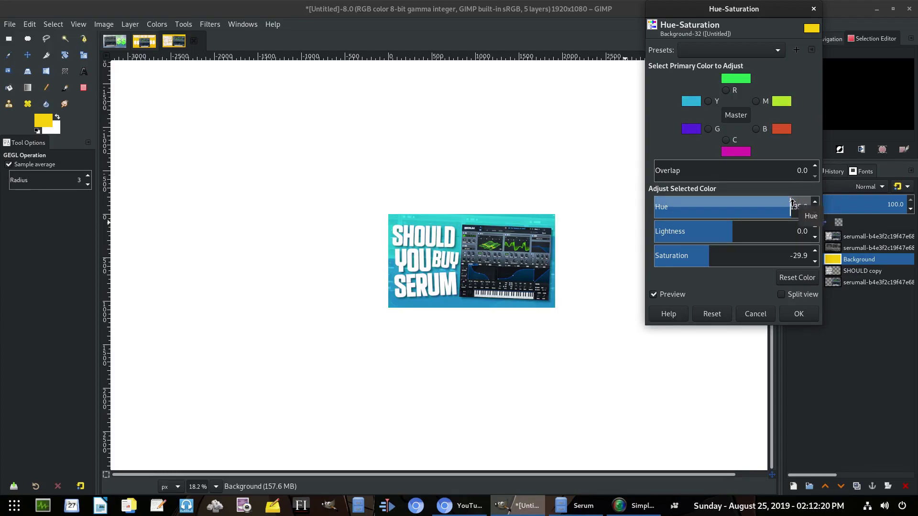
click(794, 204)
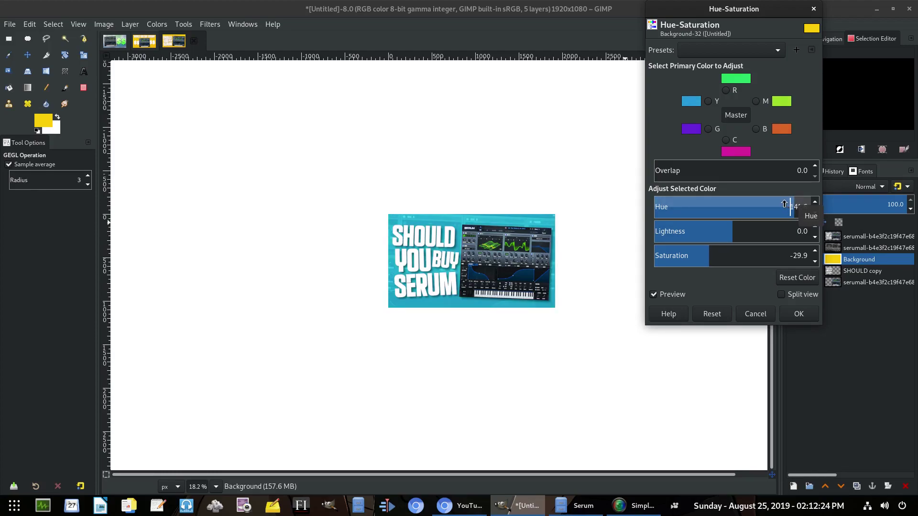
- Raise the Background layer's saturation and lightness to a bright sky blue and apply the Hue-Saturation adjustment
click(714, 251)
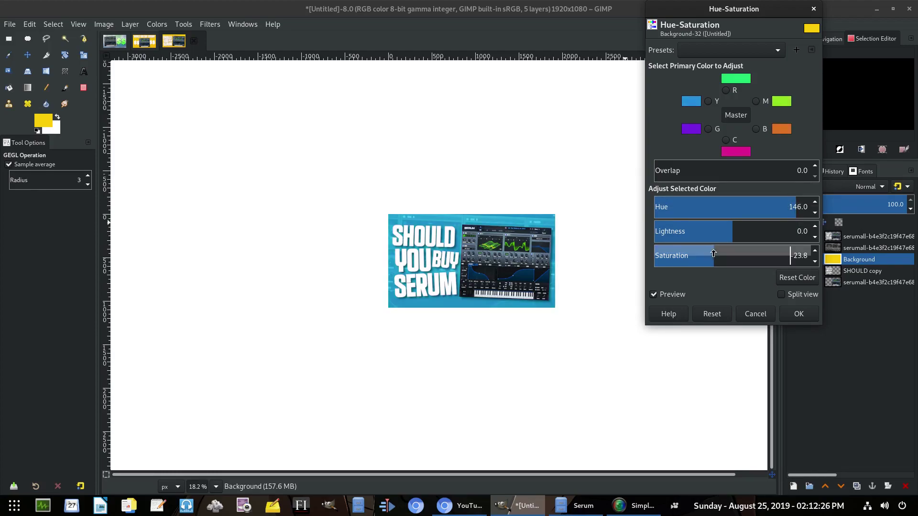
click(743, 232)
click(725, 256)
click(759, 232)
click(799, 314)
- Reset the foreground and background colours to black and white and switch to the Move tool
key(g)
key(d)
scroll(486, 345, up, 1)
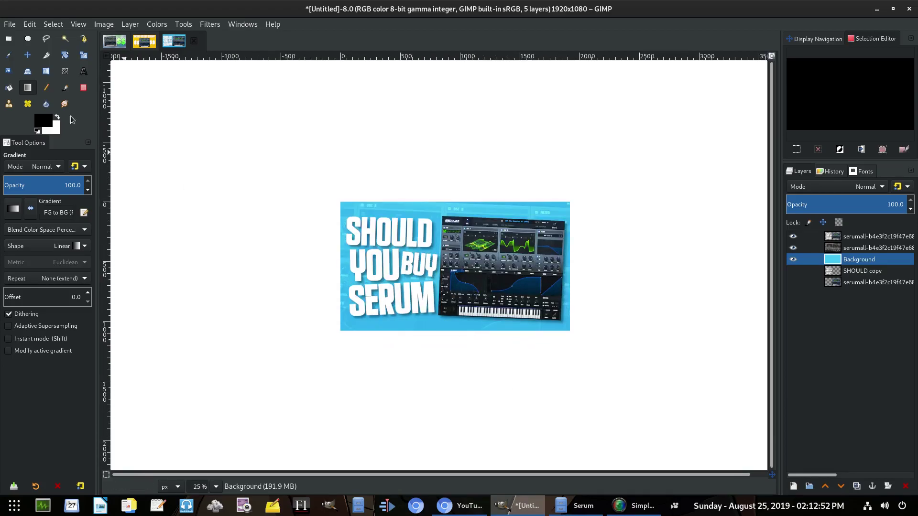
click(25, 56)
drag(544, 397, 538, 398)
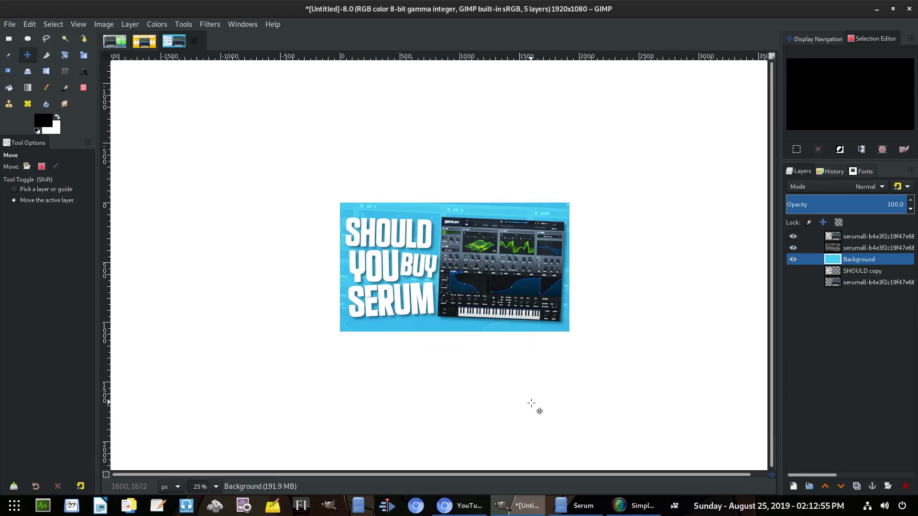